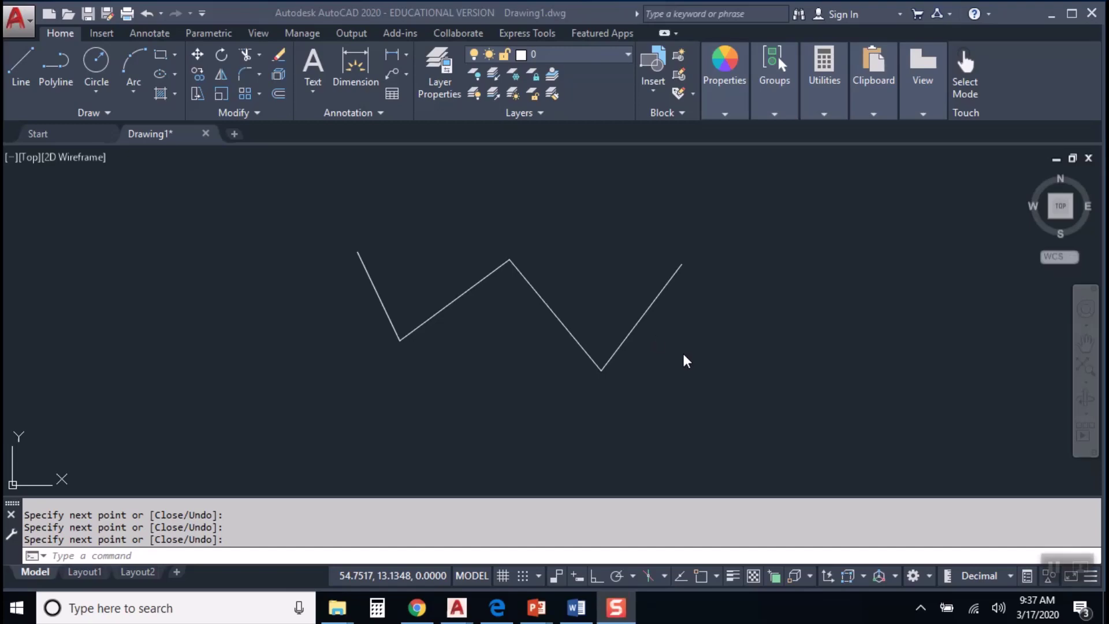
Begin a new blank drawing, Drawing2, from the Start page
{"action": "left_click", "coordinate": [653, 282]}
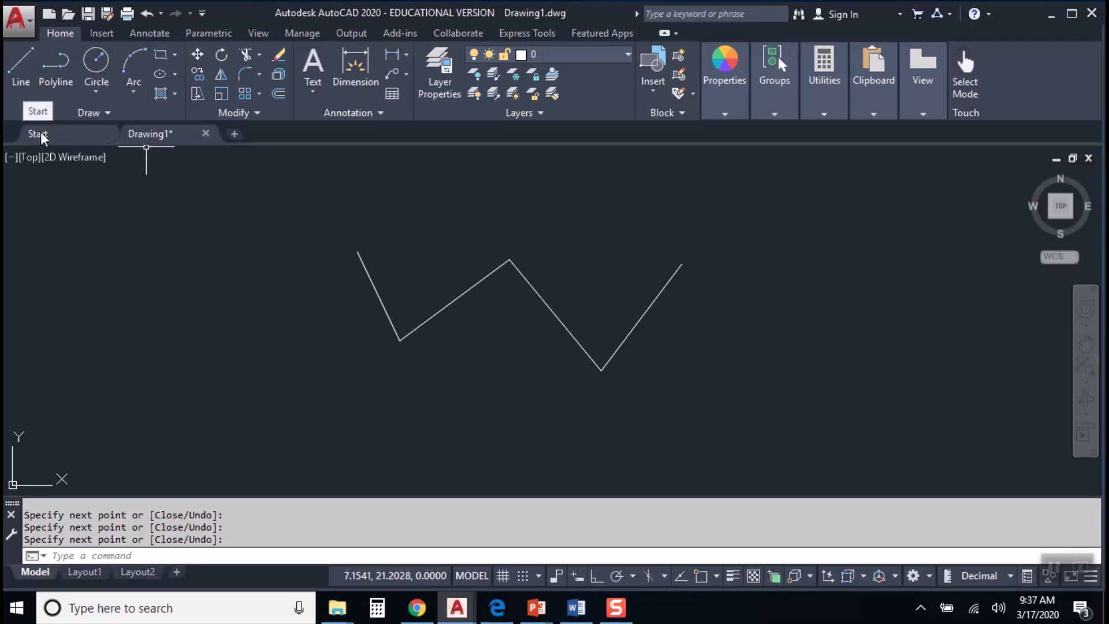
{"action": "left_click", "coordinate": [71, 135]}
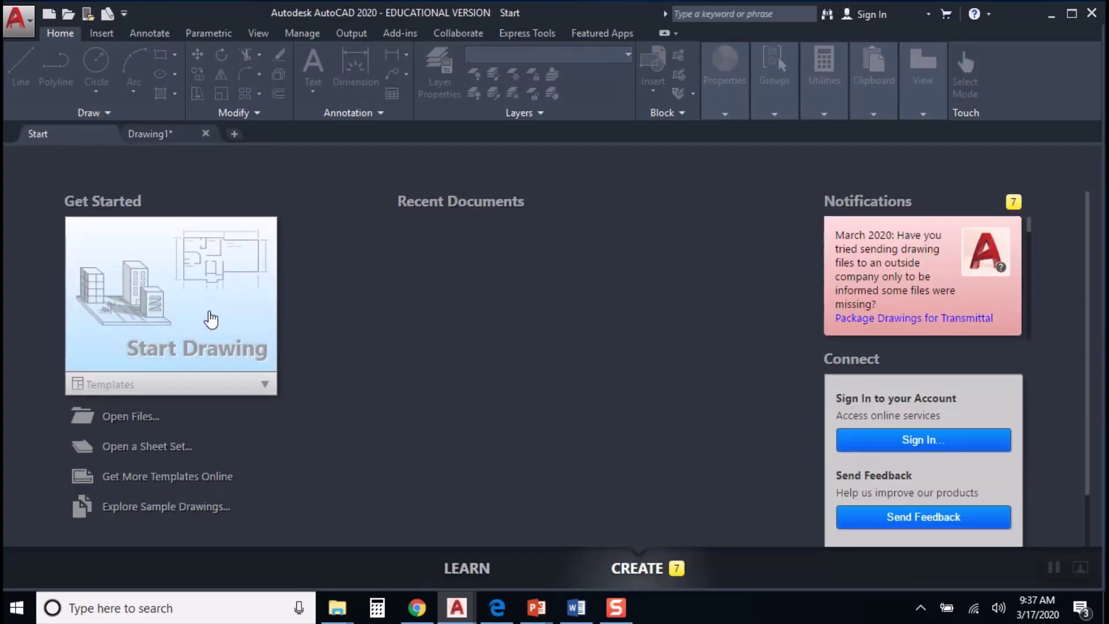
{"action": "left_click", "coordinate": [164, 310]}
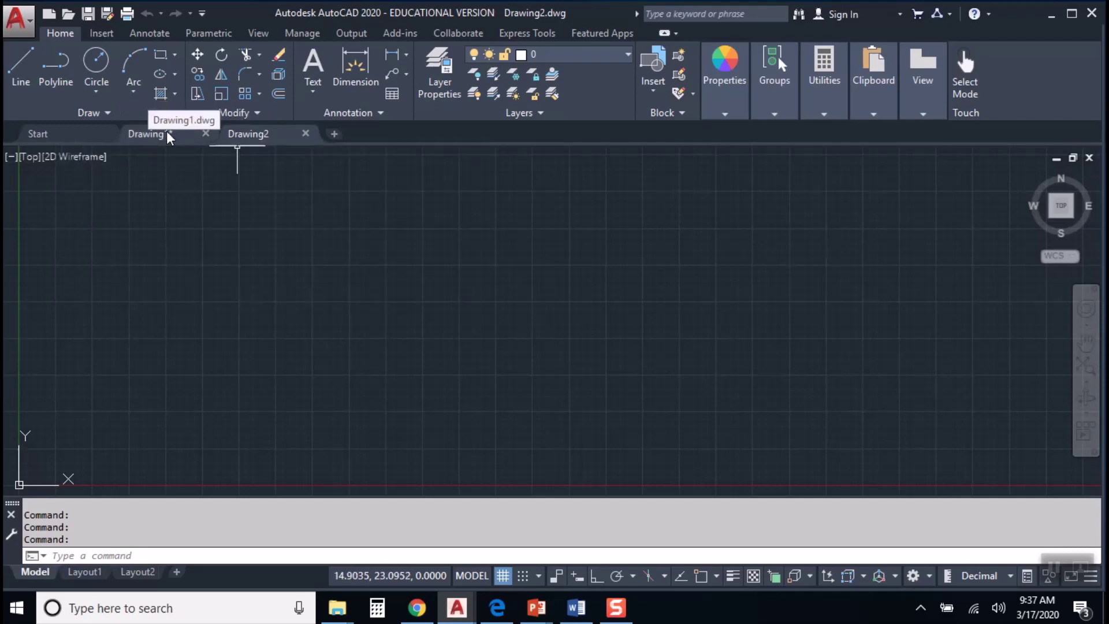
Add a third blank drawing, Drawing3, with the + tab
{"action": "mouse_move", "coordinate": [202, 141]}
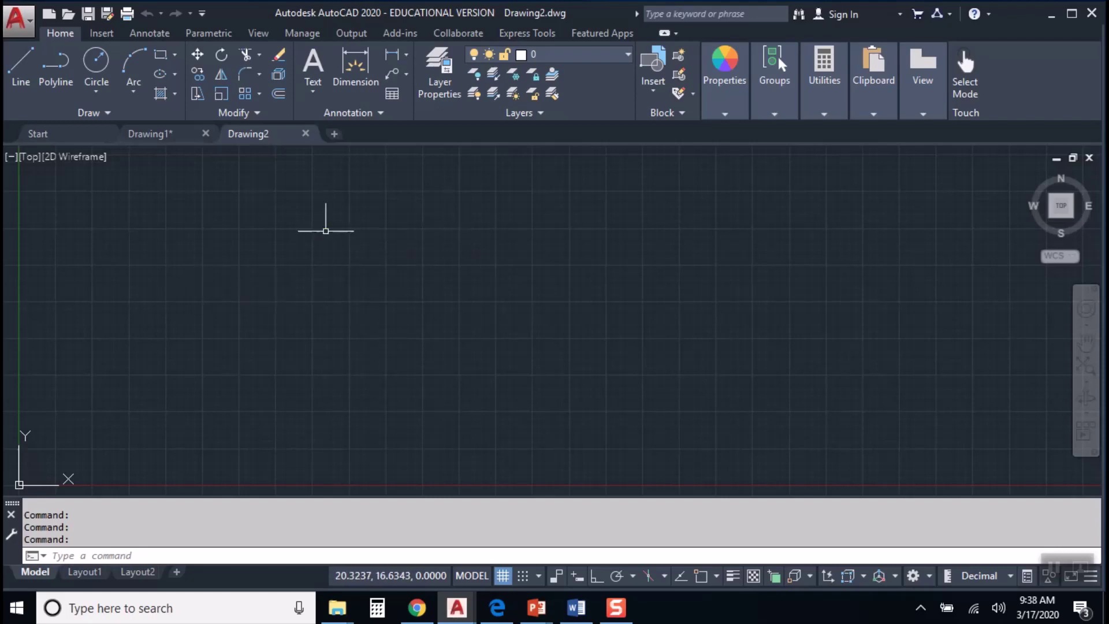
{"action": "left_click", "coordinate": [333, 134]}
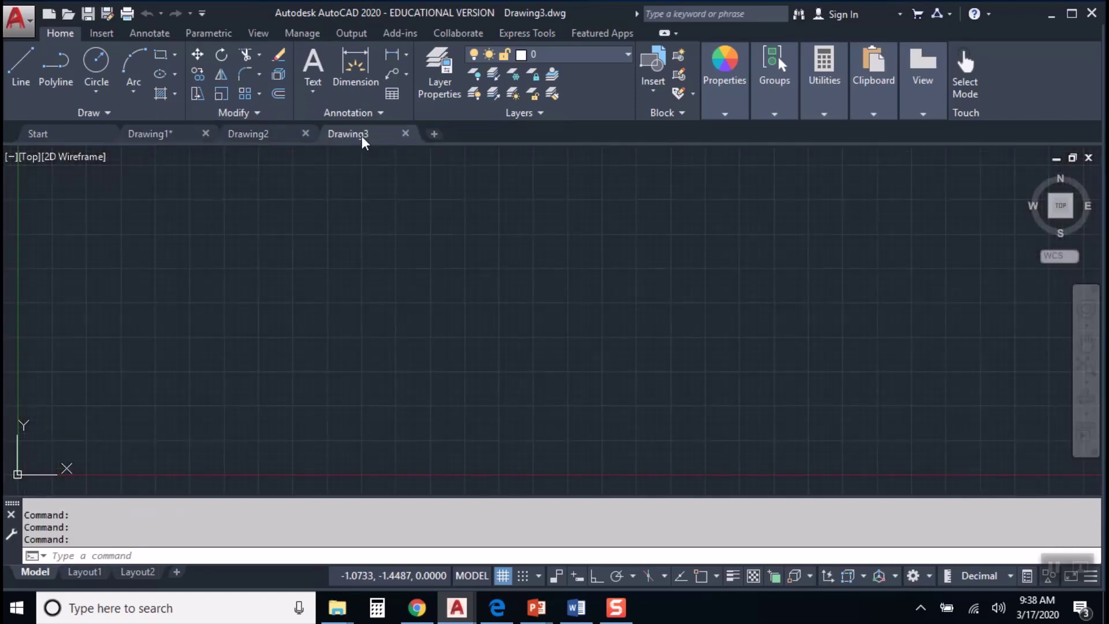
{"action": "mouse_move", "coordinate": [359, 134]}
Switch among the Drawing1, Drawing2 and Drawing3 tabs, then close Drawing1
{"action": "left_click", "coordinate": [148, 131]}
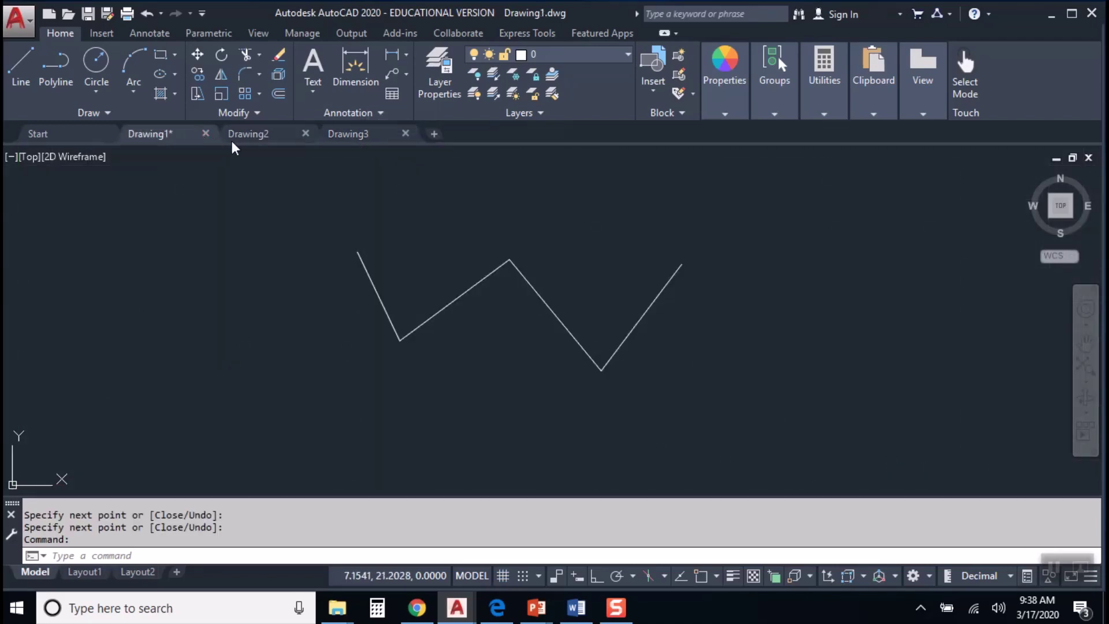
{"action": "left_click", "coordinate": [254, 136]}
{"action": "left_click", "coordinate": [359, 133]}
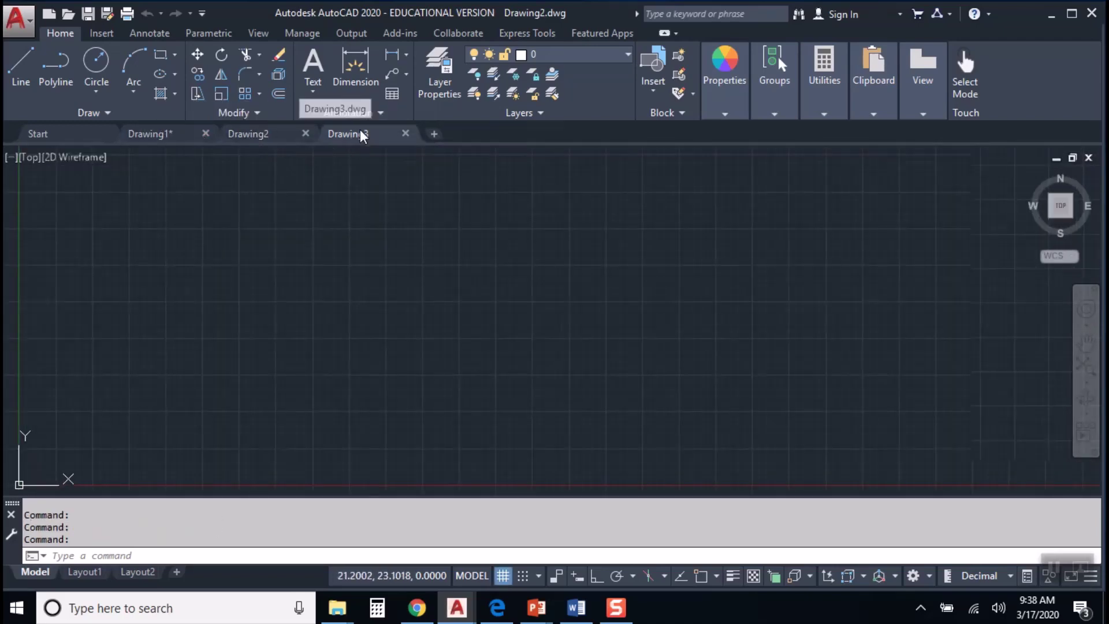
{"action": "left_click", "coordinate": [254, 135]}
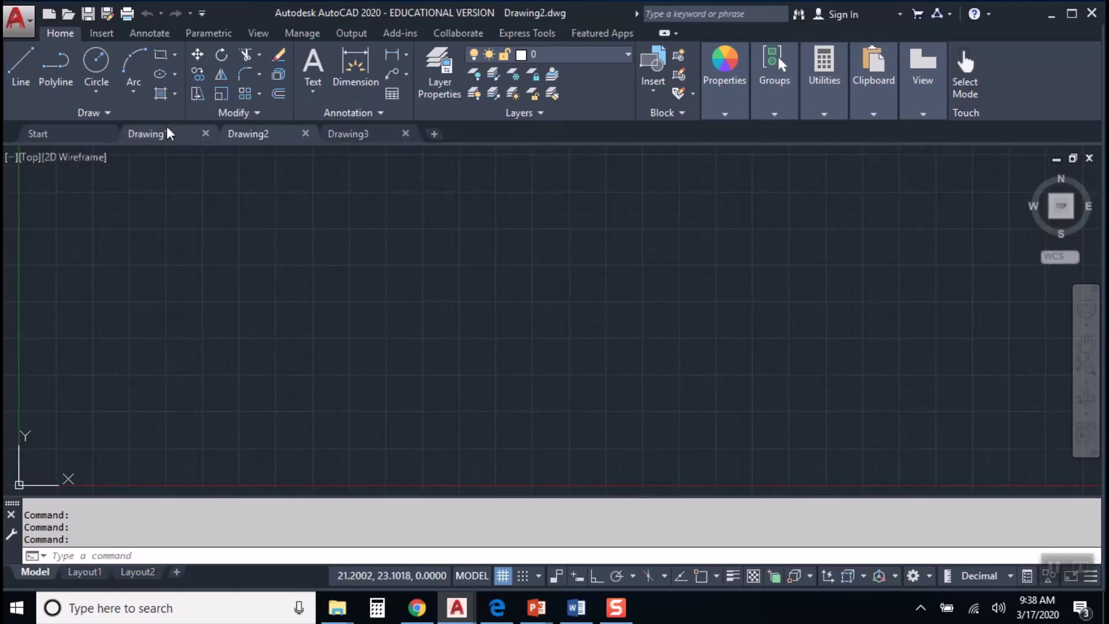
{"action": "left_click", "coordinate": [167, 130]}
{"action": "left_click", "coordinate": [260, 132]}
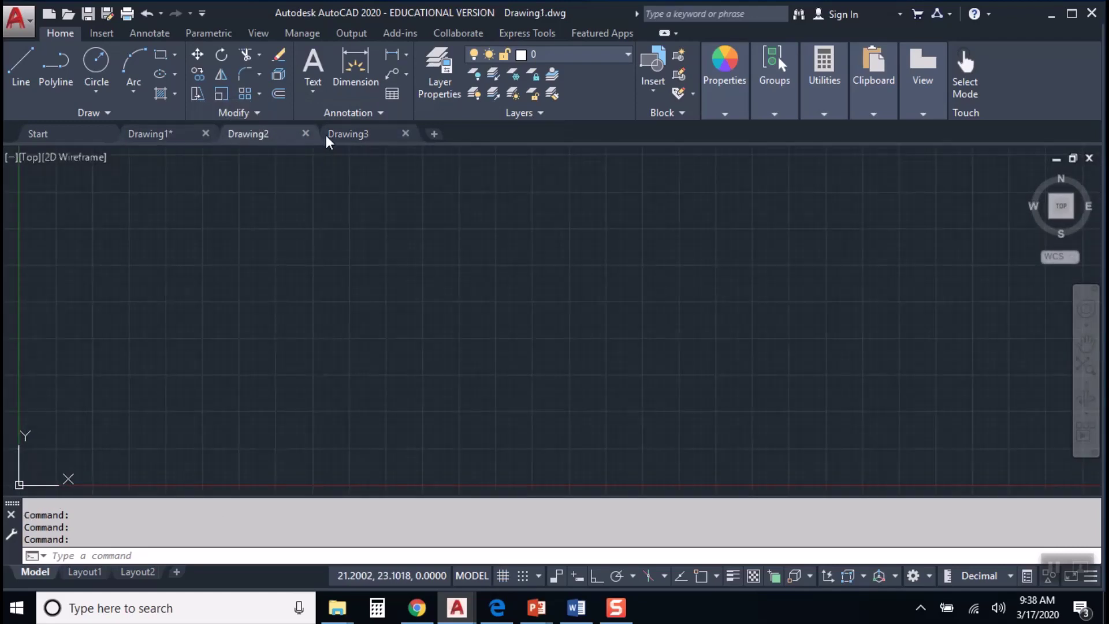
{"action": "left_click", "coordinate": [348, 133]}
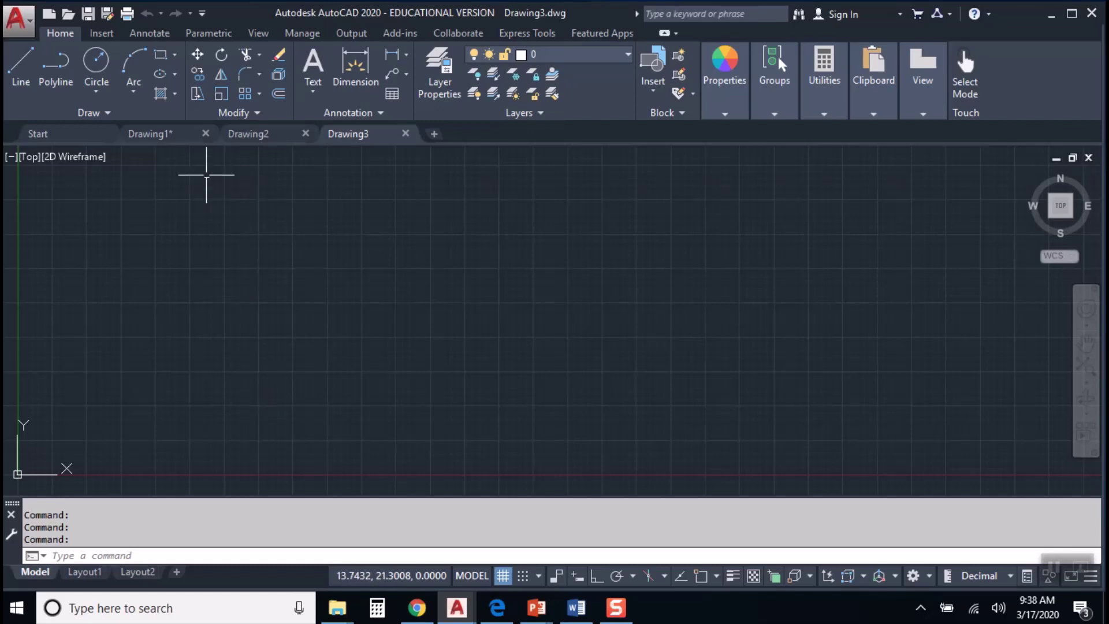
{"action": "left_click", "coordinate": [206, 133]}
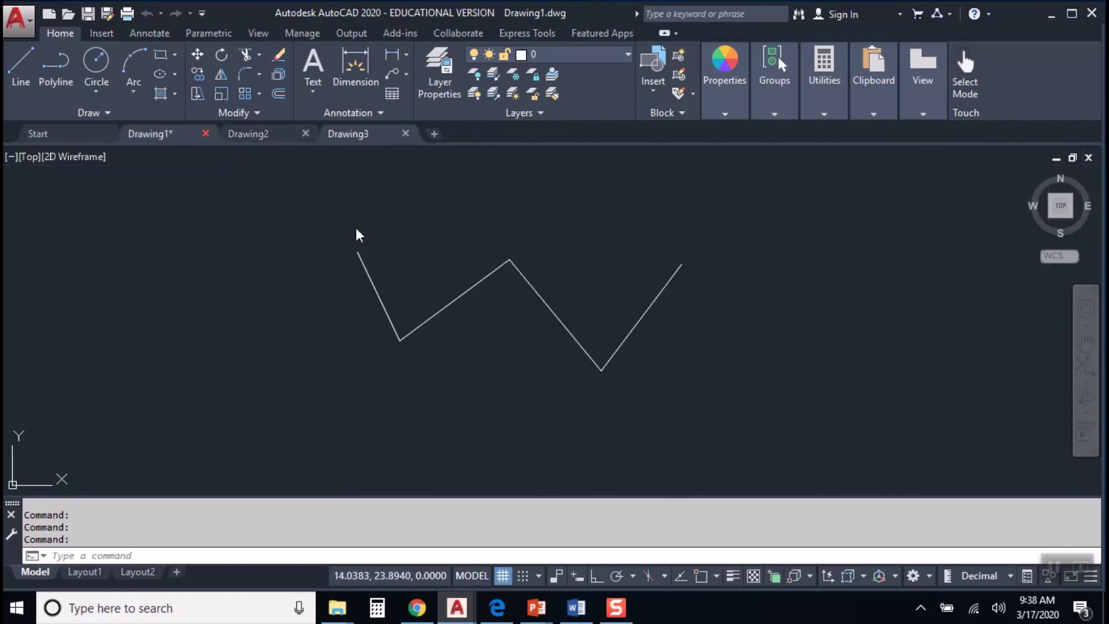
Discard Drawing1's changes without saving, then close the Drawing2 tab
{"action": "left_click", "coordinate": [554, 335]}
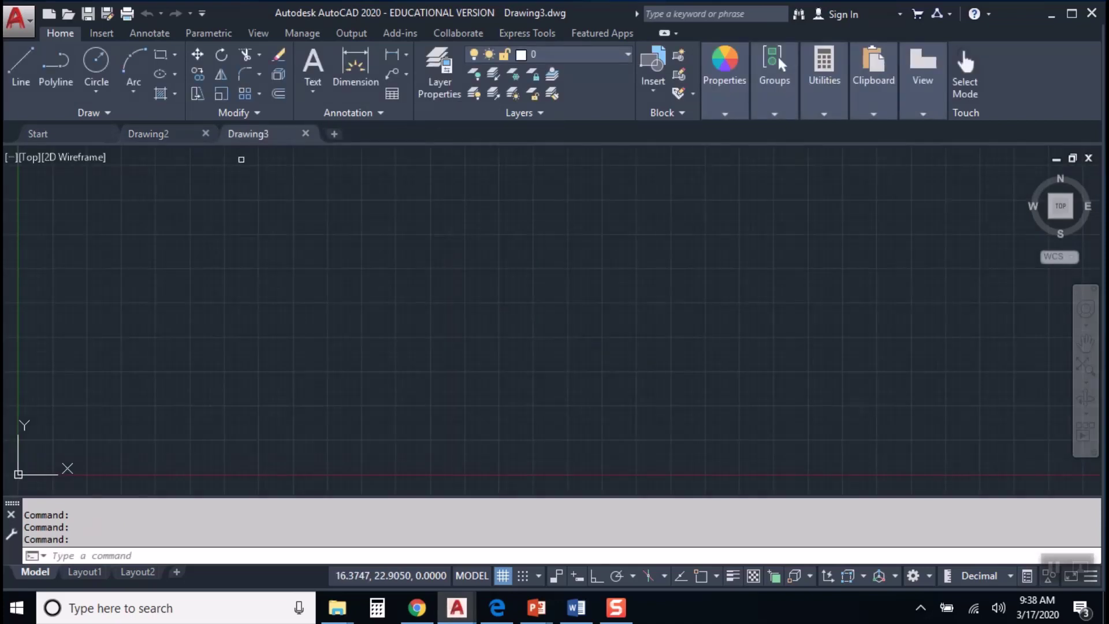
{"action": "left_click", "coordinate": [205, 134]}
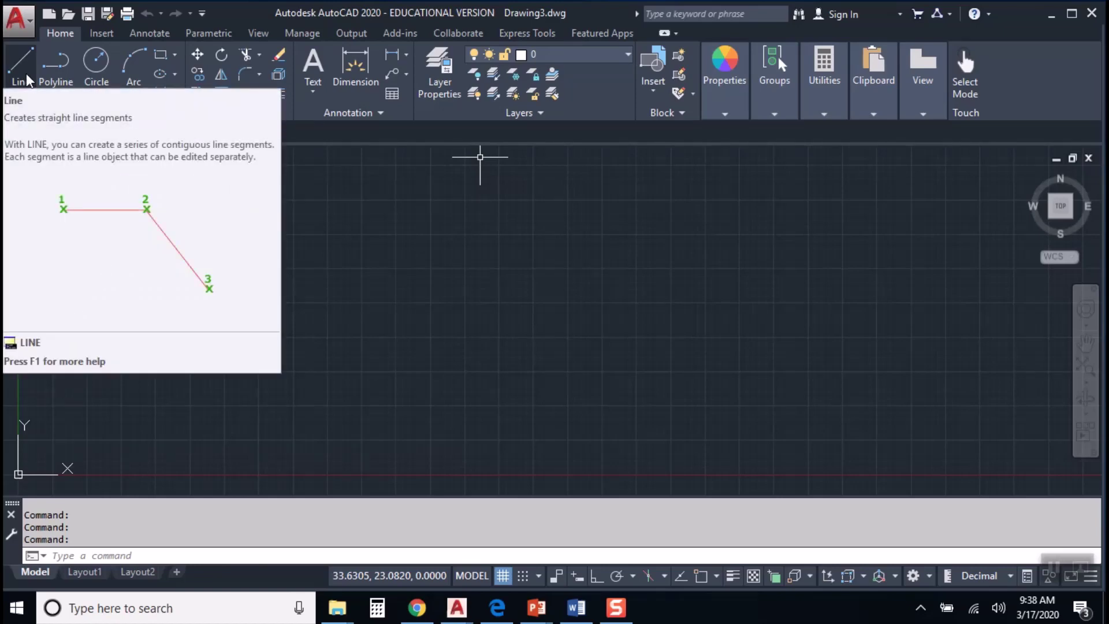
Start the LINE command and place its first point at the lower left of Drawing3
{"action": "left_click", "coordinate": [26, 74]}
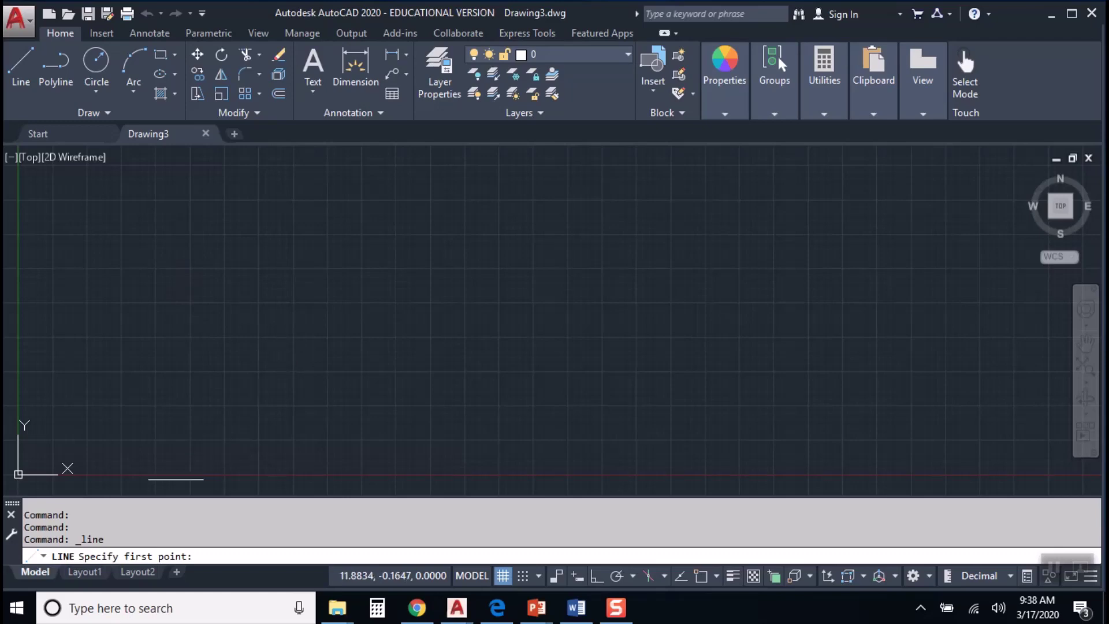
{"action": "left_click", "coordinate": [195, 557]}
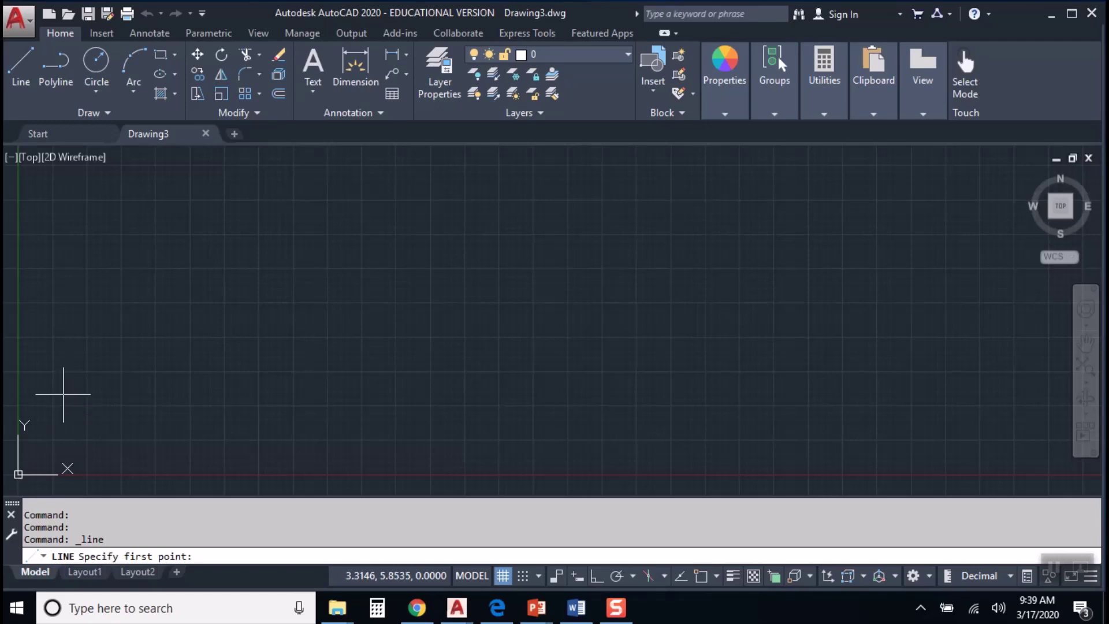
{"action": "left_click", "coordinate": [97, 393]}
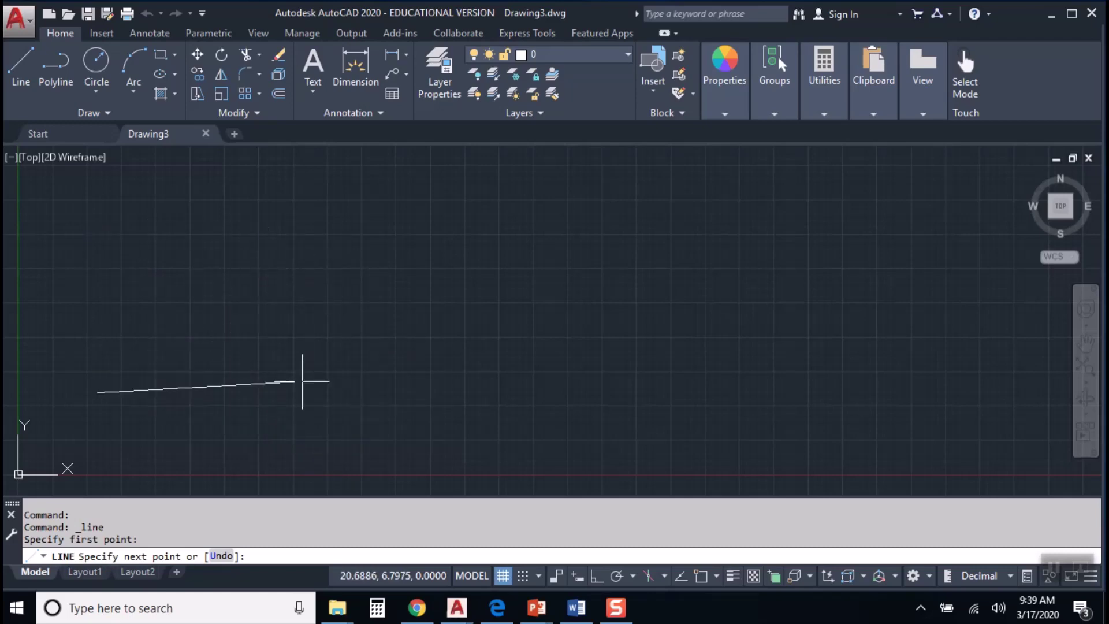
{"action": "left_click", "coordinate": [160, 554]}
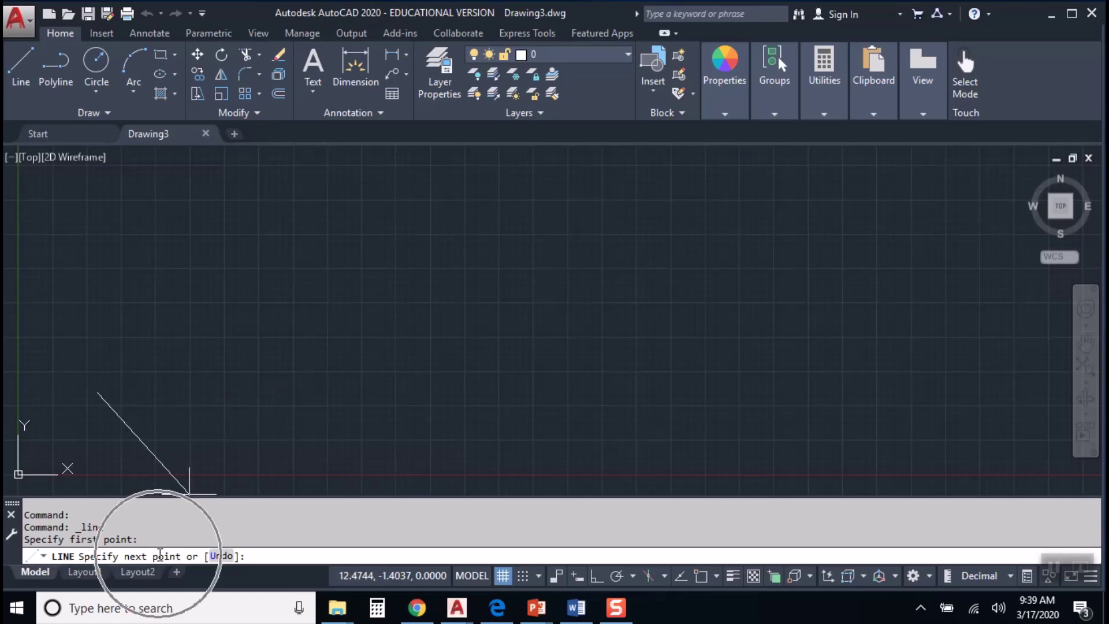
Draw a zigzag of connected line segments rightward across the canvas
{"action": "left_click", "coordinate": [282, 240]}
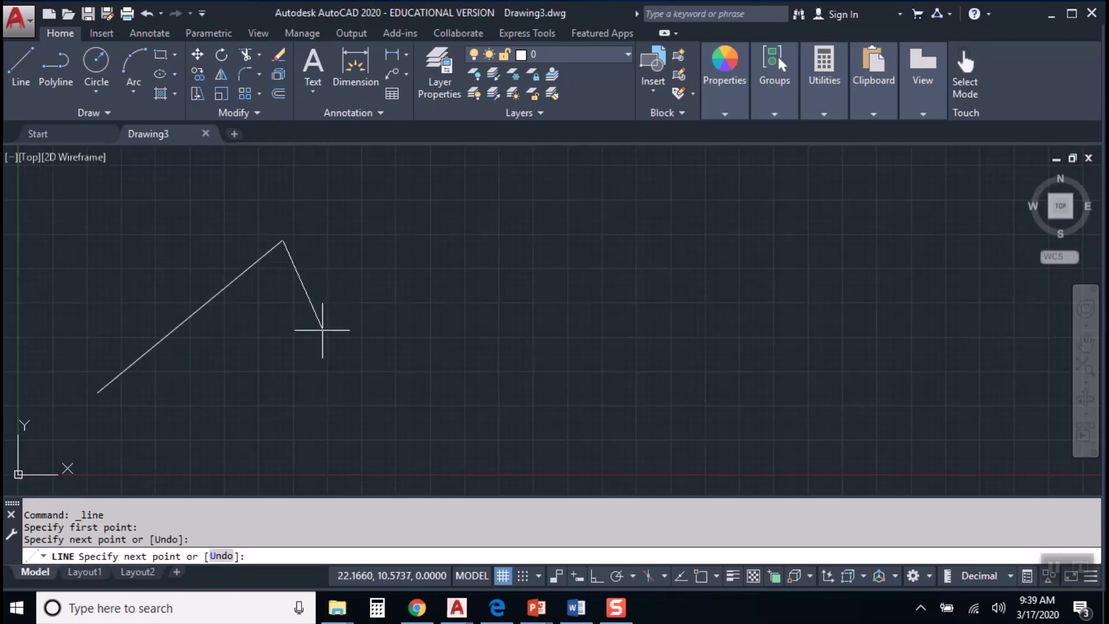
{"action": "left_click", "coordinate": [323, 362]}
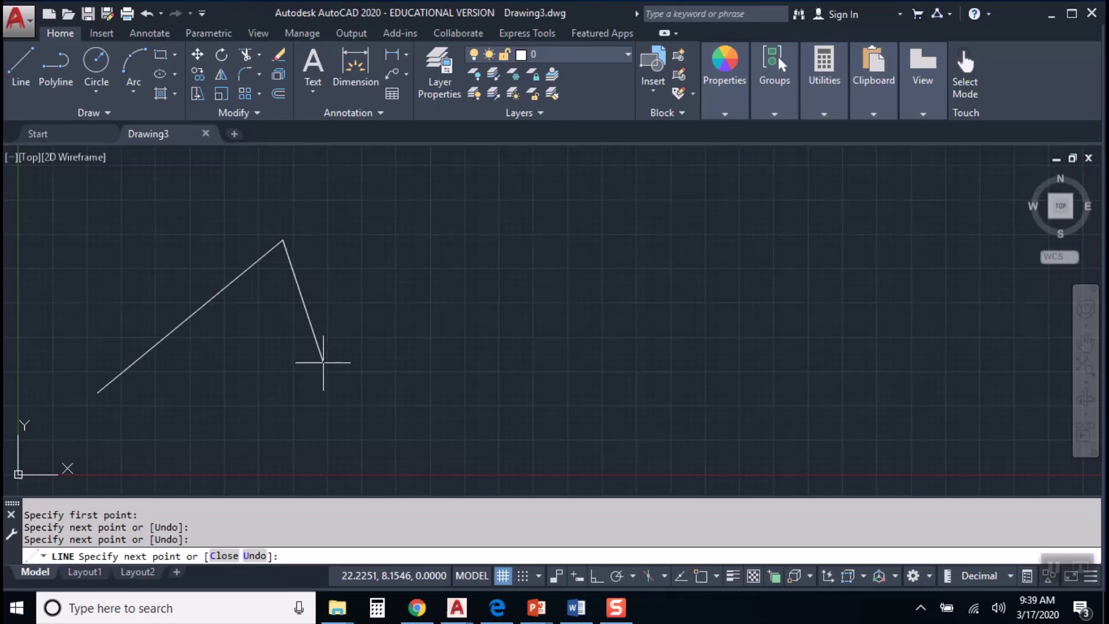
{"action": "left_click", "coordinate": [372, 284]}
{"action": "left_click", "coordinate": [452, 358]}
{"action": "left_click", "coordinate": [505, 276]}
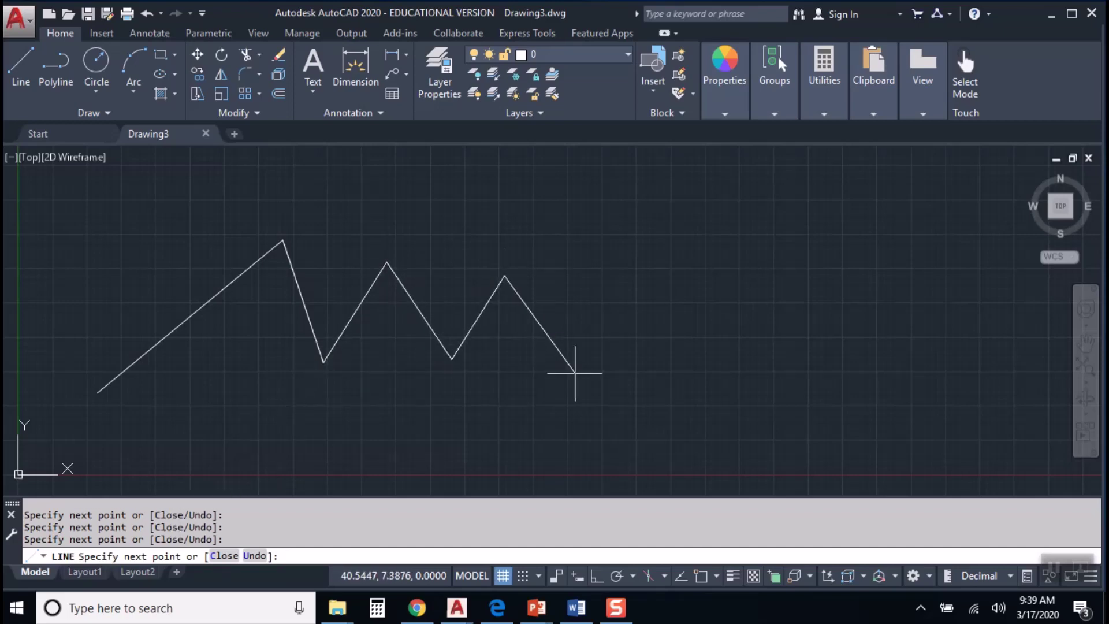
{"action": "left_click", "coordinate": [575, 372]}
{"action": "left_click", "coordinate": [678, 260]}
{"action": "left_click", "coordinate": [832, 332]}
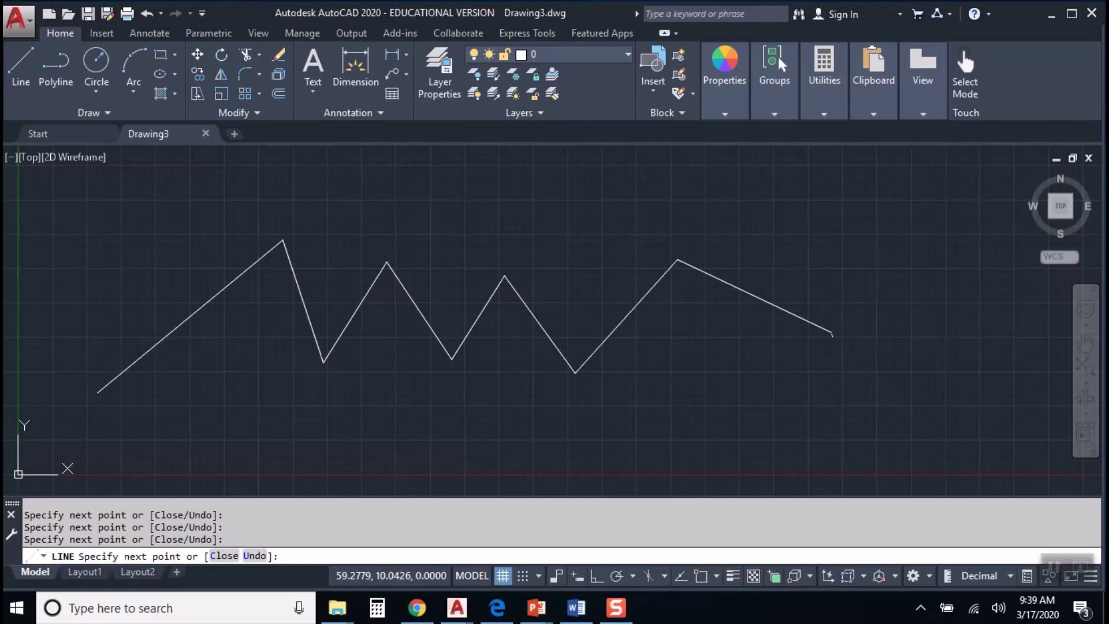
{"action": "left_click", "coordinate": [743, 388]}
Continue the chain back toward the left along a lower edge, then end it with Esc
{"action": "left_click", "coordinate": [872, 408]}
{"action": "left_click", "coordinate": [696, 448]}
{"action": "left_click", "coordinate": [682, 371]}
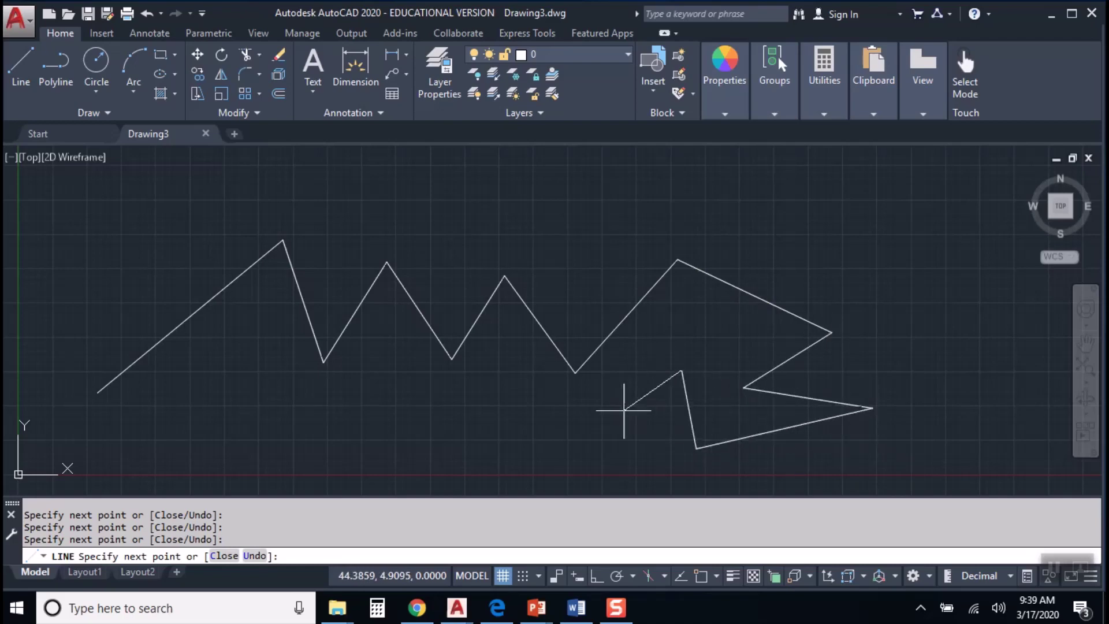
{"action": "left_click", "coordinate": [558, 457]}
{"action": "left_click", "coordinate": [501, 385]}
{"action": "left_click", "coordinate": [394, 435]}
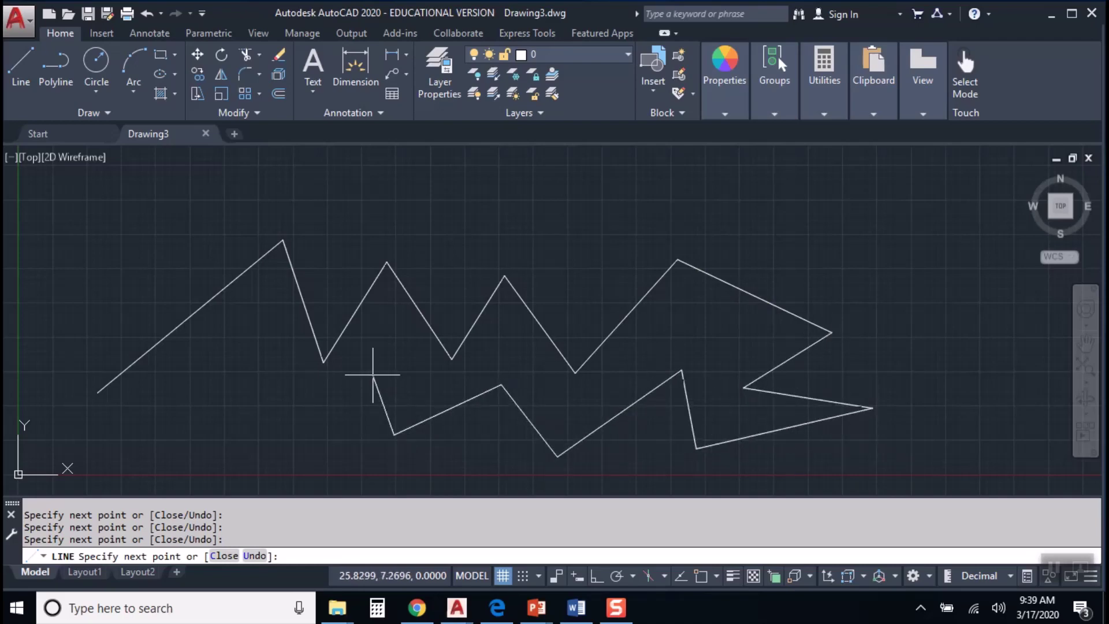
{"action": "left_click", "coordinate": [373, 377]}
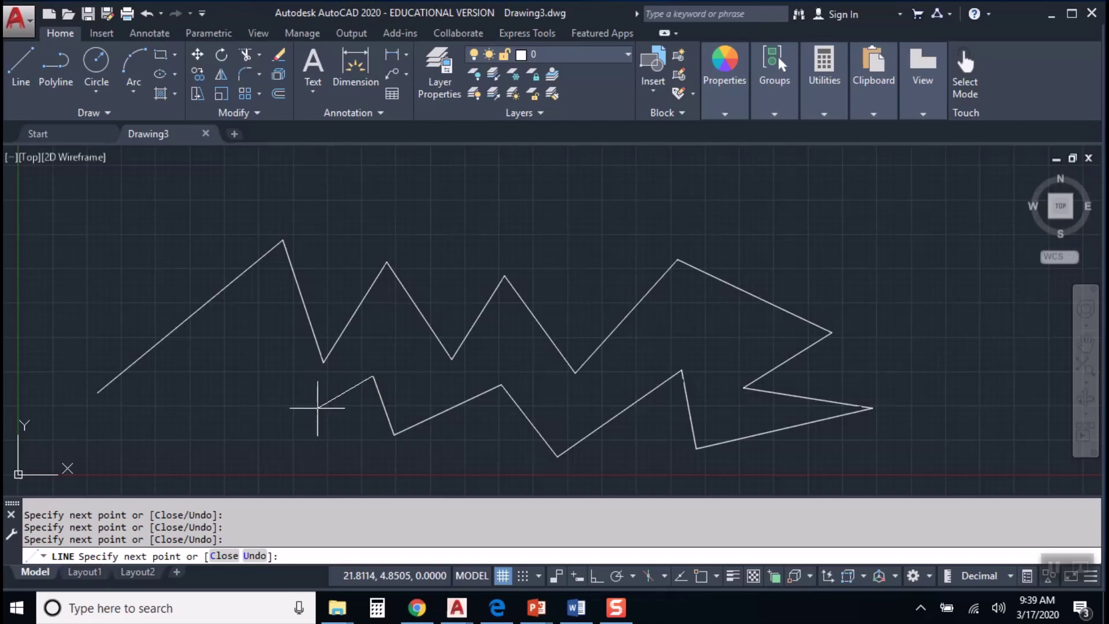
{"action": "key", "text": "Escape"}
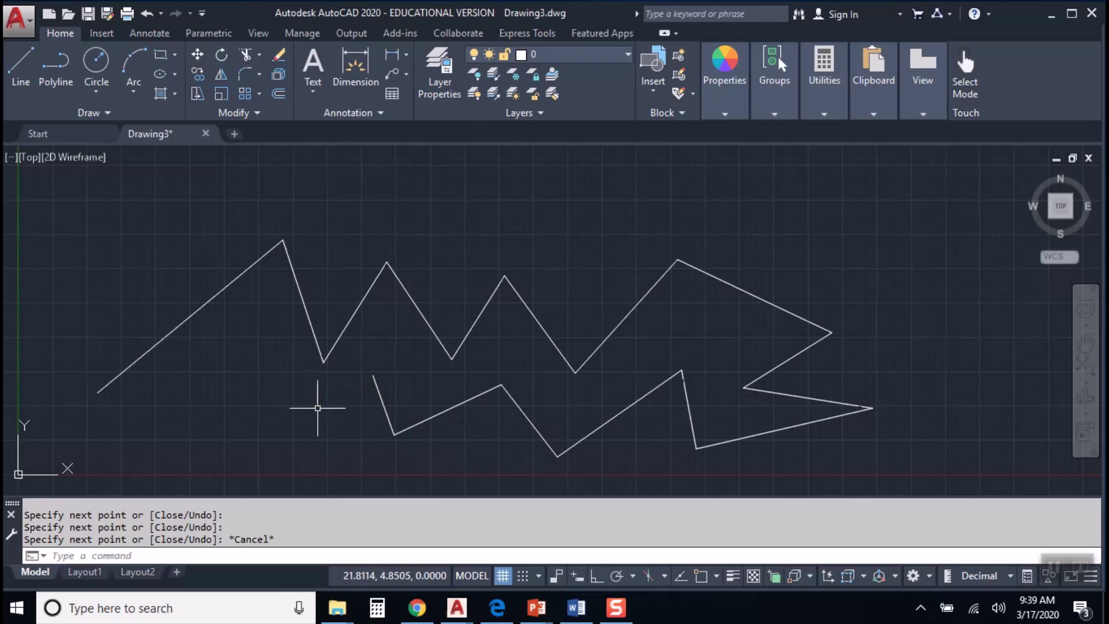
Draw a new line chain zigzagging right, around the far right corner, back toward the middle
{"action": "left_click", "coordinate": [24, 82]}
{"action": "left_click", "coordinate": [188, 265]}
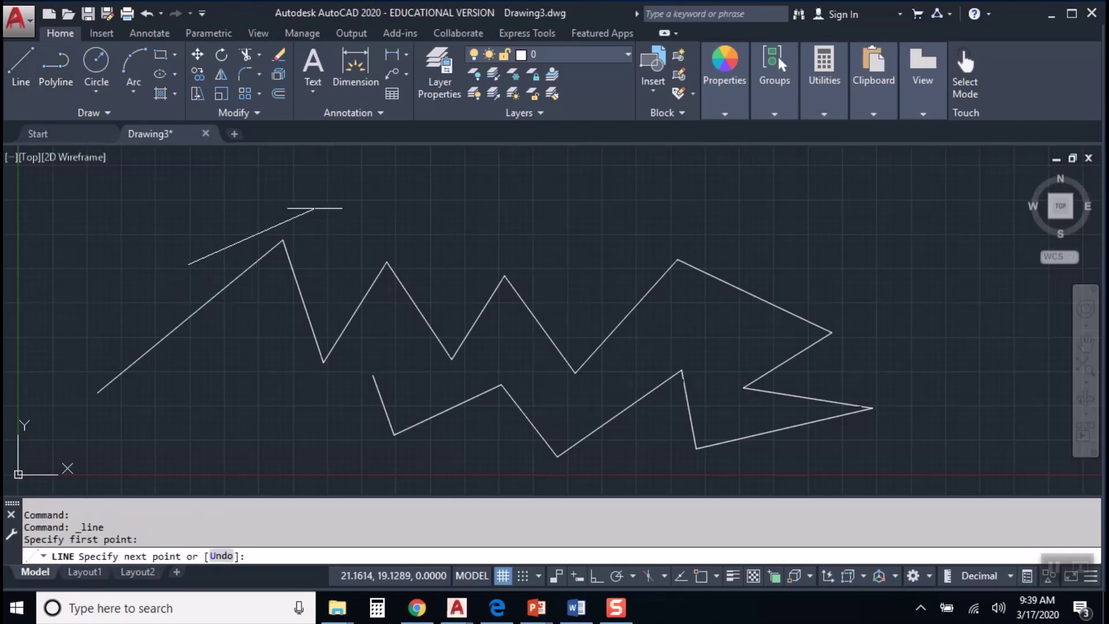
{"action": "left_click", "coordinate": [319, 202]}
{"action": "left_click", "coordinate": [357, 280]}
{"action": "left_click", "coordinate": [429, 200]}
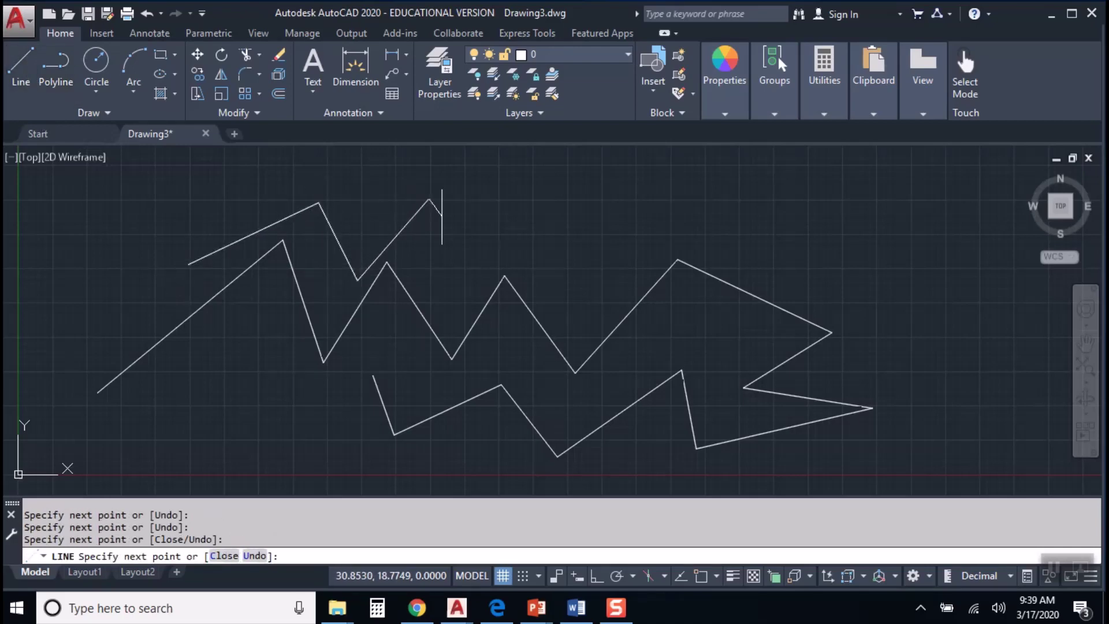
{"action": "left_click", "coordinate": [477, 261]}
{"action": "left_click", "coordinate": [556, 201]}
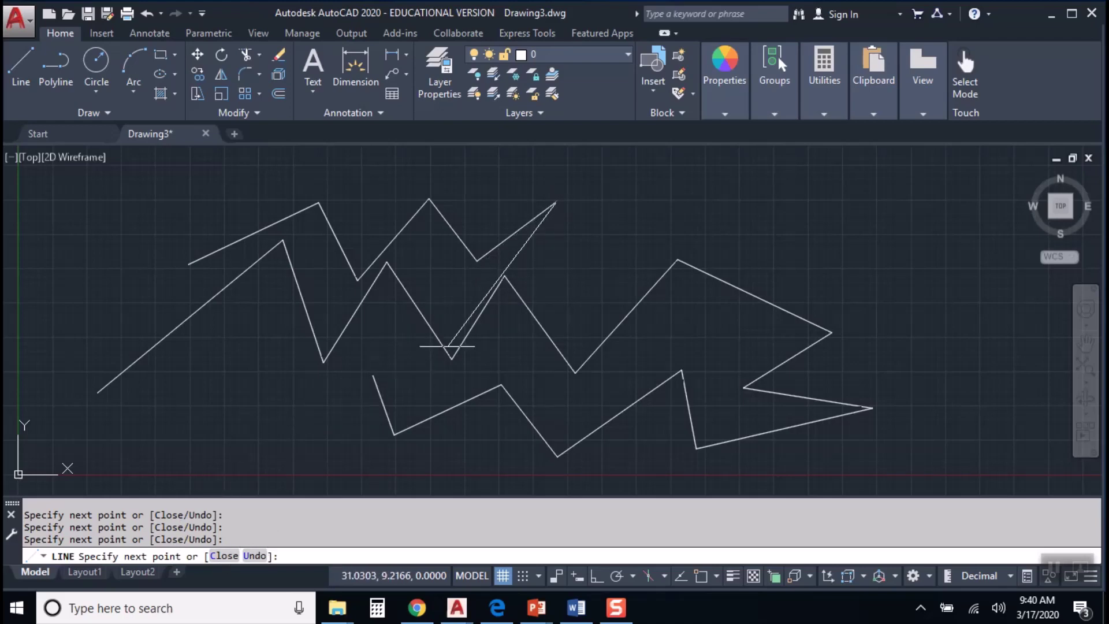
{"action": "left_click", "coordinate": [589, 282]}
{"action": "left_click", "coordinate": [712, 209]}
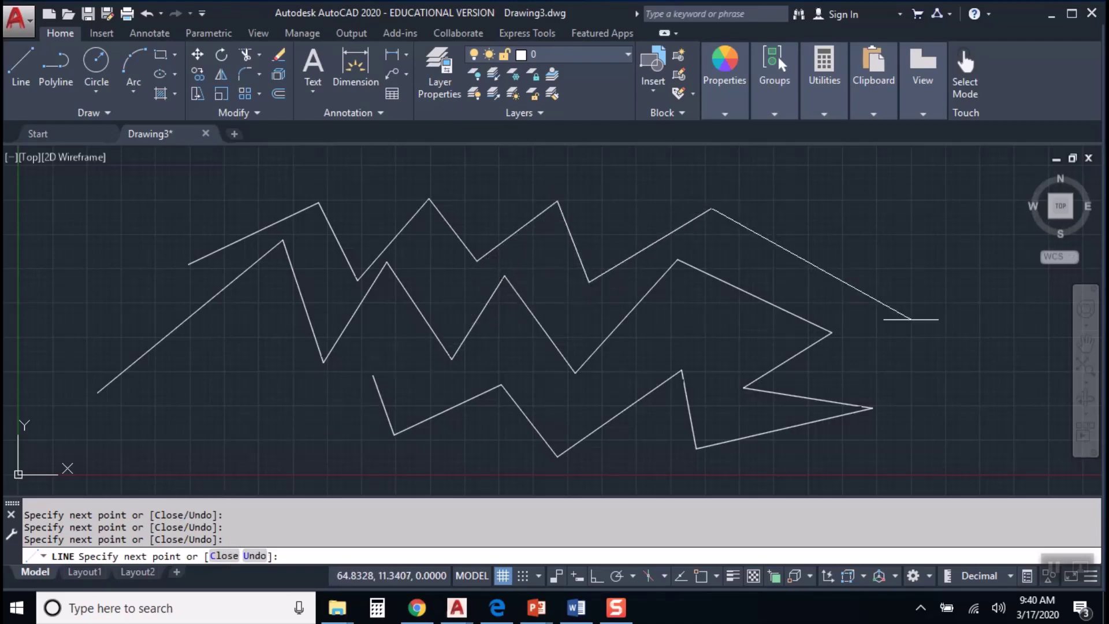
{"action": "left_click", "coordinate": [929, 395]}
{"action": "left_click", "coordinate": [980, 256]}
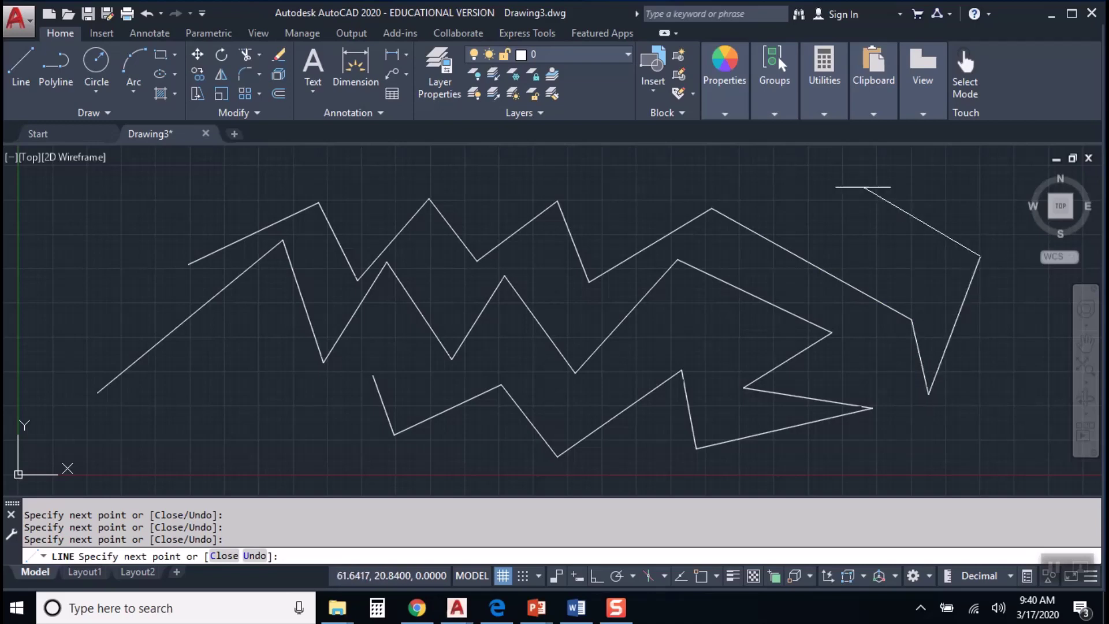
{"action": "left_click", "coordinate": [863, 256]}
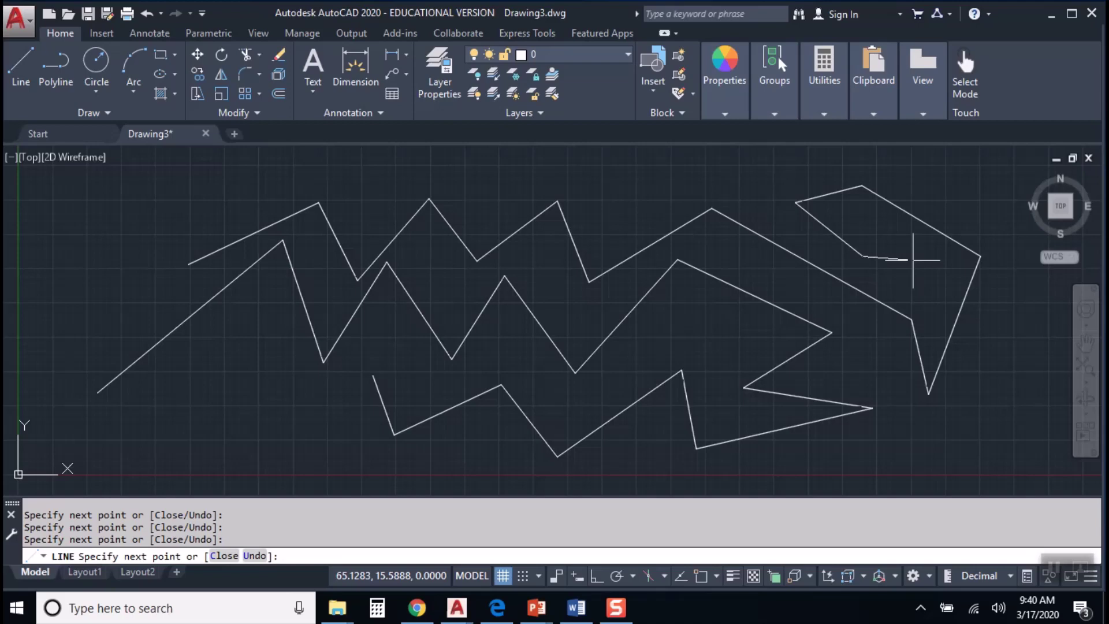
{"action": "key", "text": "Return"}
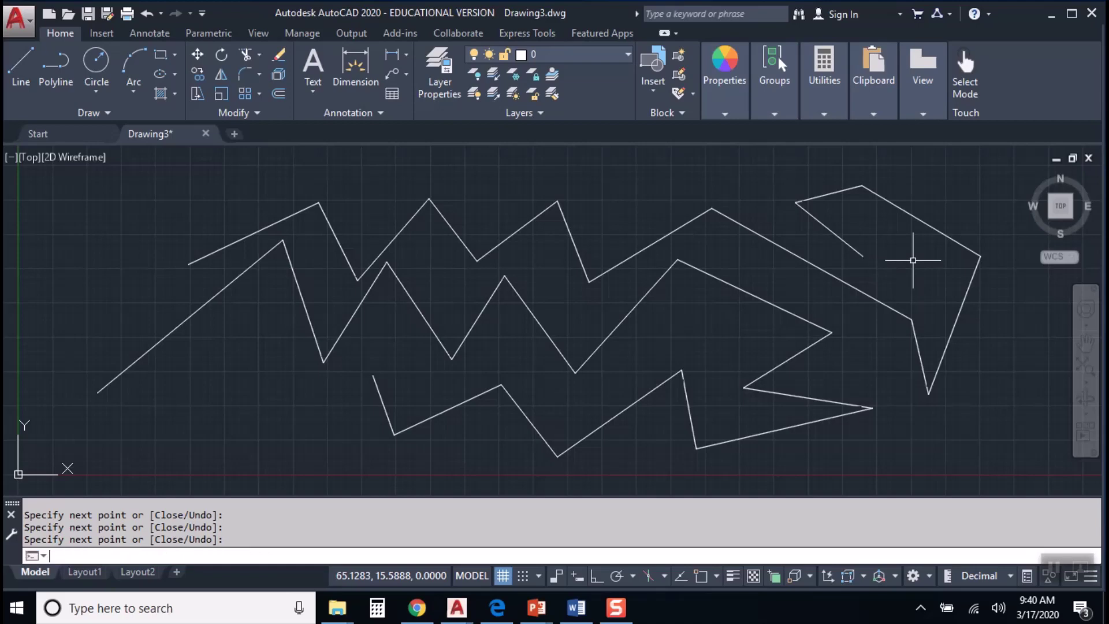
Draw a six-segment zigzag down the left side, ending near the bottom
{"action": "left_click", "coordinate": [30, 61]}
{"action": "left_click", "coordinate": [128, 218]}
{"action": "left_click", "coordinate": [72, 254]}
{"action": "left_click", "coordinate": [130, 281]}
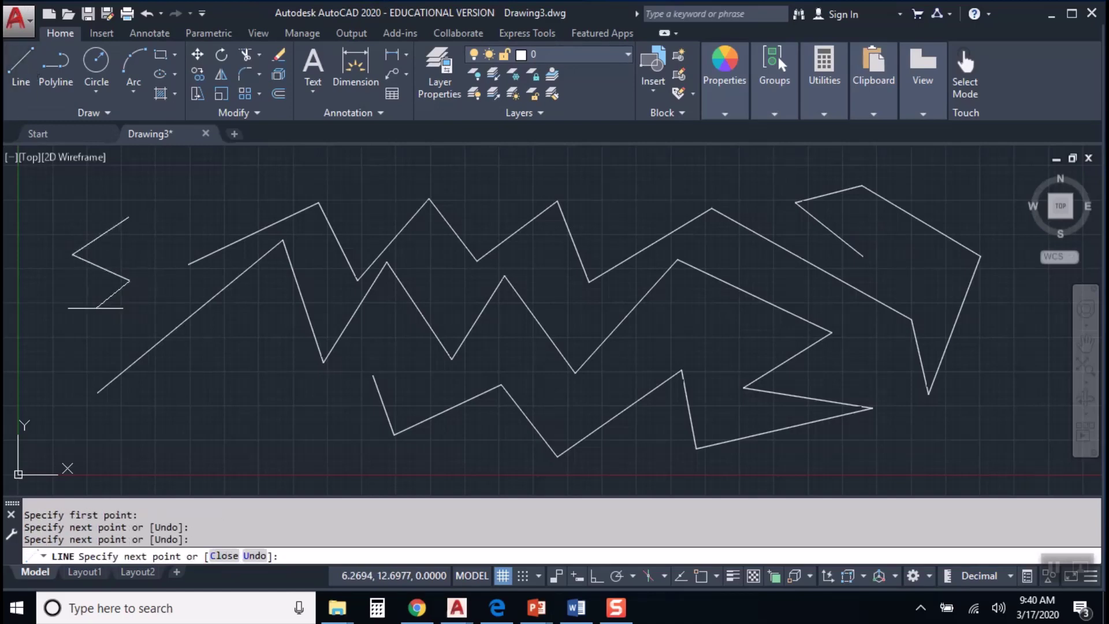
{"action": "left_click", "coordinate": [83, 315]}
{"action": "left_click", "coordinate": [120, 327]}
{"action": "left_click", "coordinate": [241, 420]}
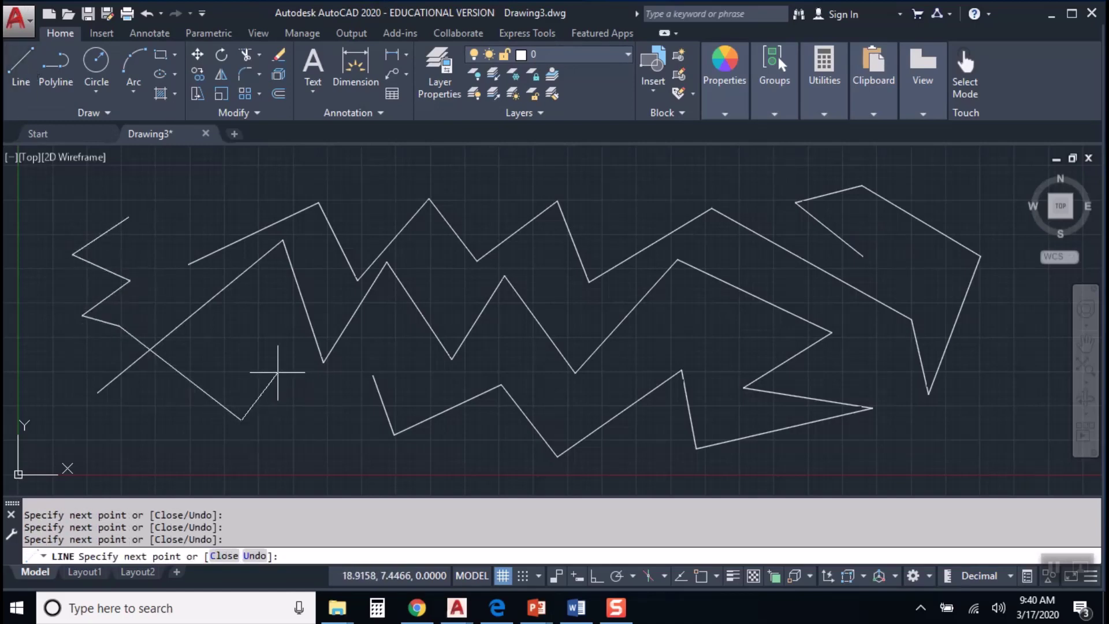
{"action": "key", "text": "Return"}
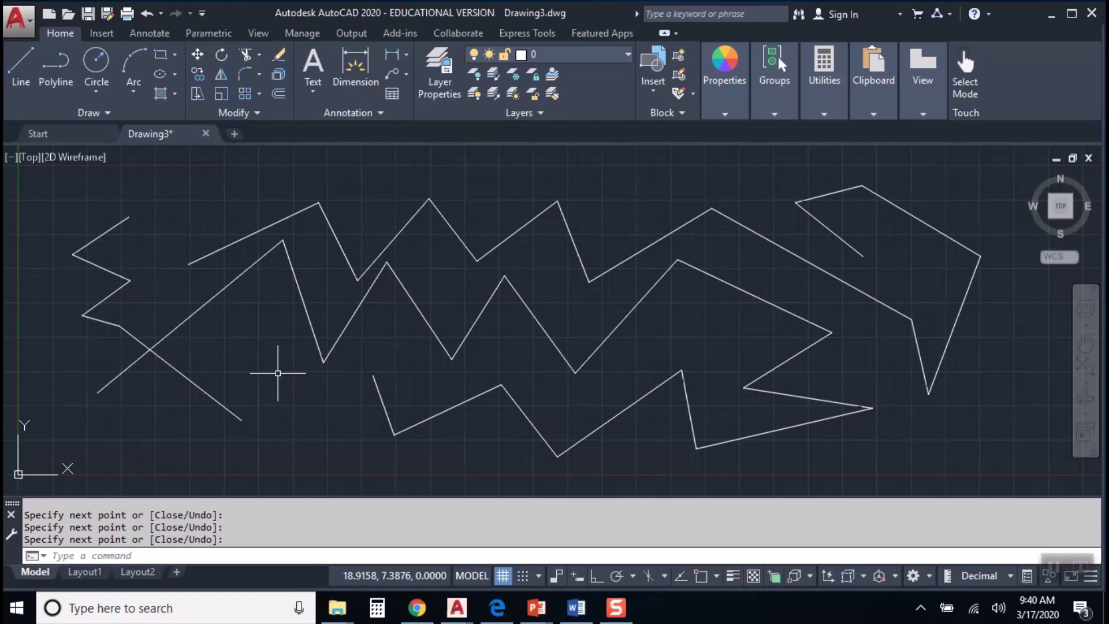
Move the first two slanted lines of the upper zigzag up-left and up-right by their midpoints
{"action": "left_click", "coordinate": [247, 238]}
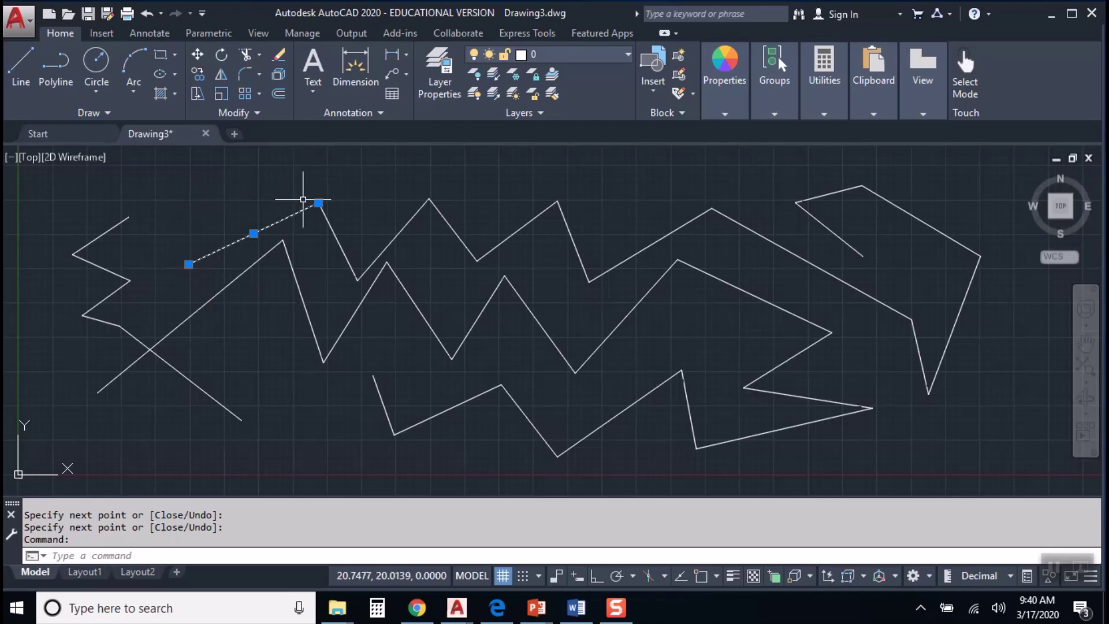
{"action": "mouse_move", "coordinate": [318, 202]}
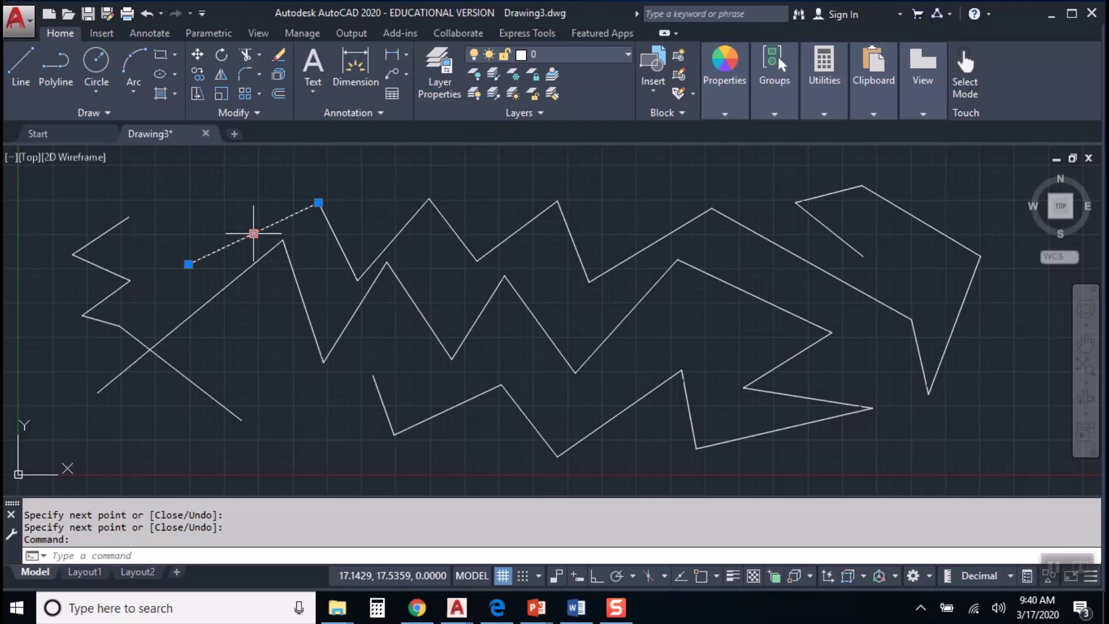
{"action": "left_click", "coordinate": [253, 233]}
{"action": "left_click", "coordinate": [214, 214]}
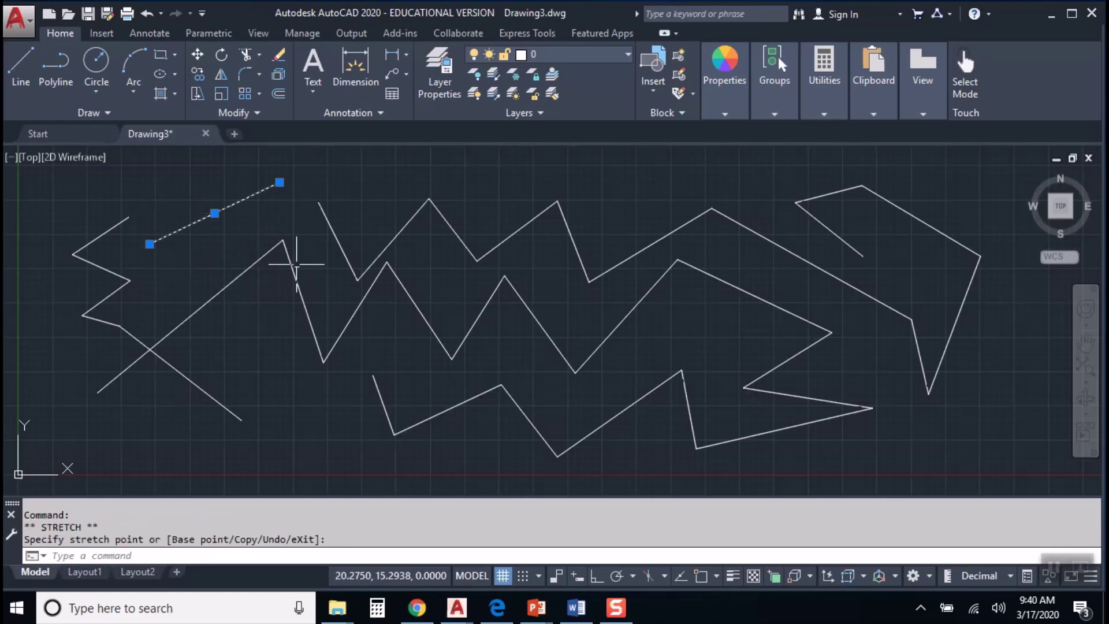
{"action": "left_click", "coordinate": [334, 232]}
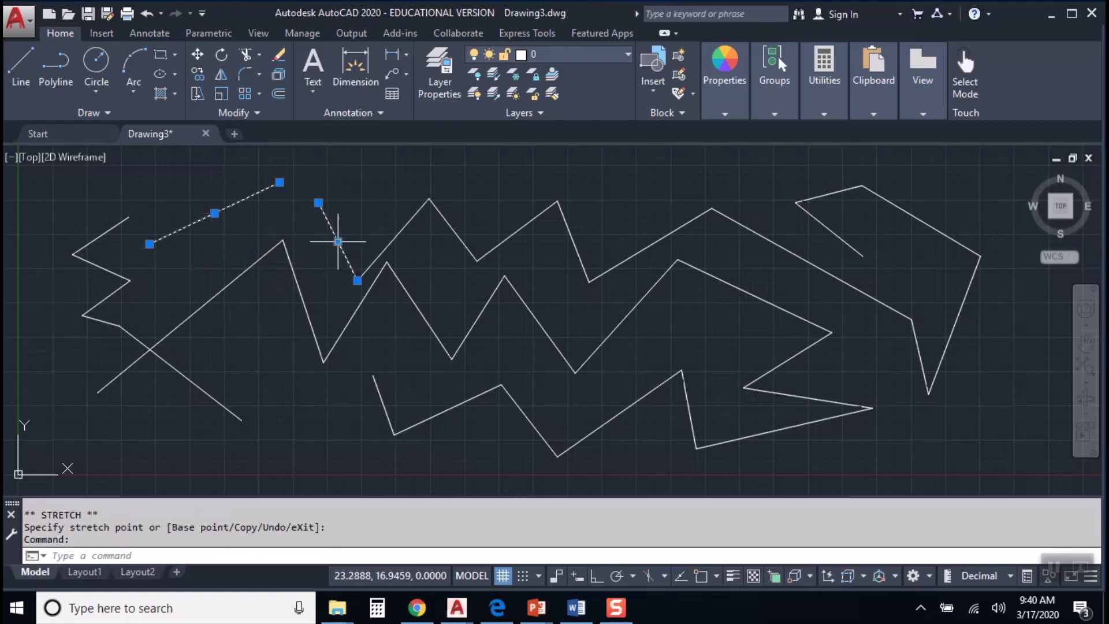
{"action": "left_click", "coordinate": [338, 242]}
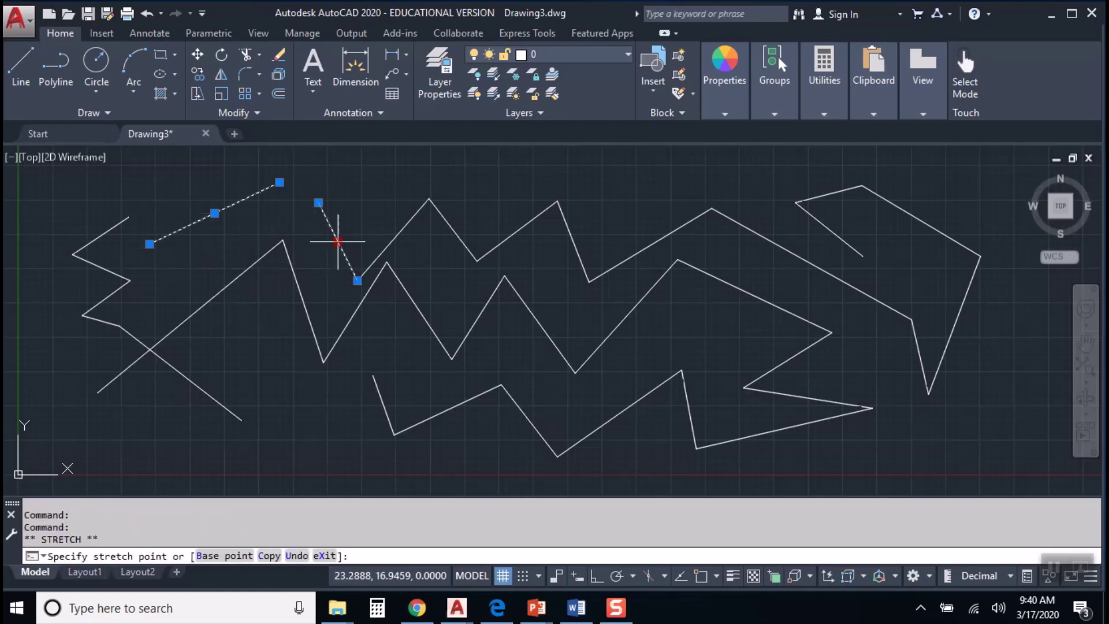
{"action": "left_click", "coordinate": [381, 213]}
Stretch the endpoints of the next lines to join neighbouring lines and reach new positions
{"action": "left_click", "coordinate": [452, 231]}
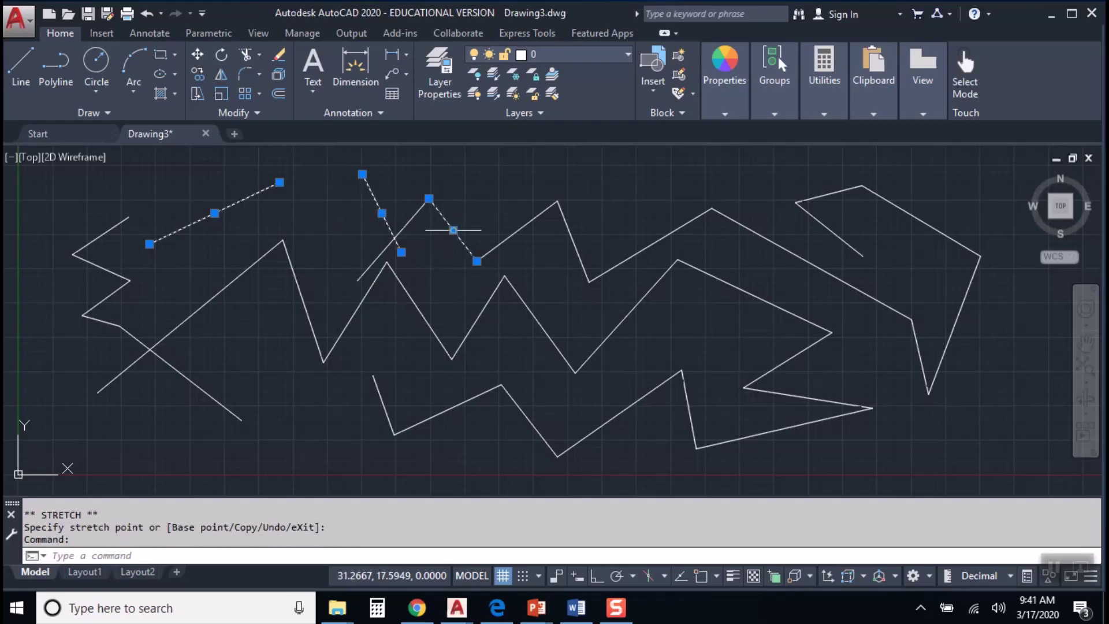
{"action": "left_click", "coordinate": [453, 230]}
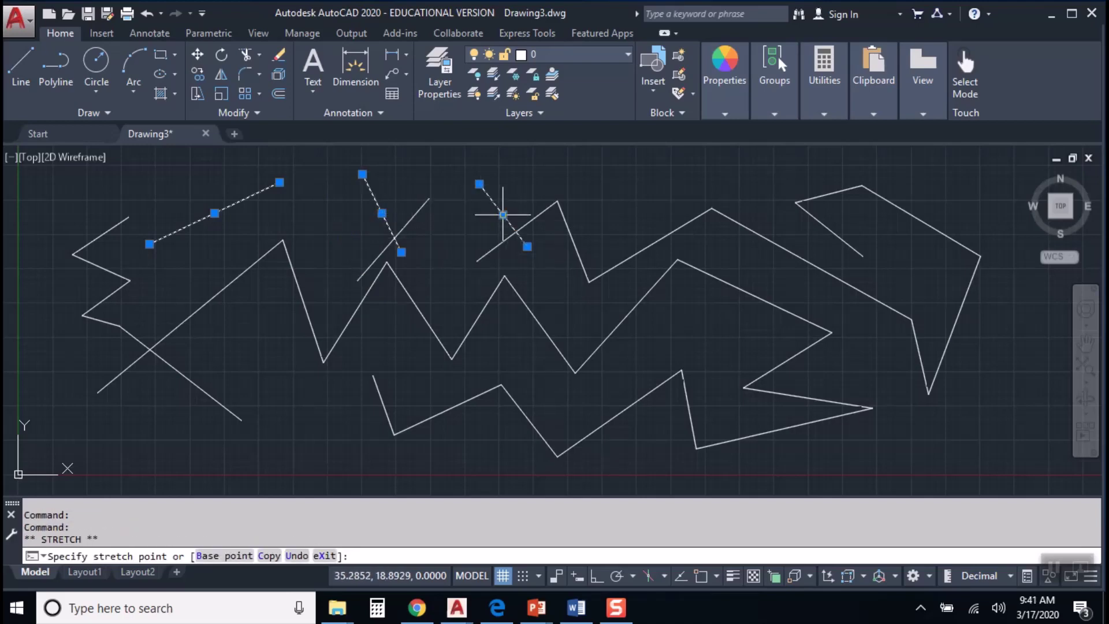
{"action": "left_click", "coordinate": [480, 184]}
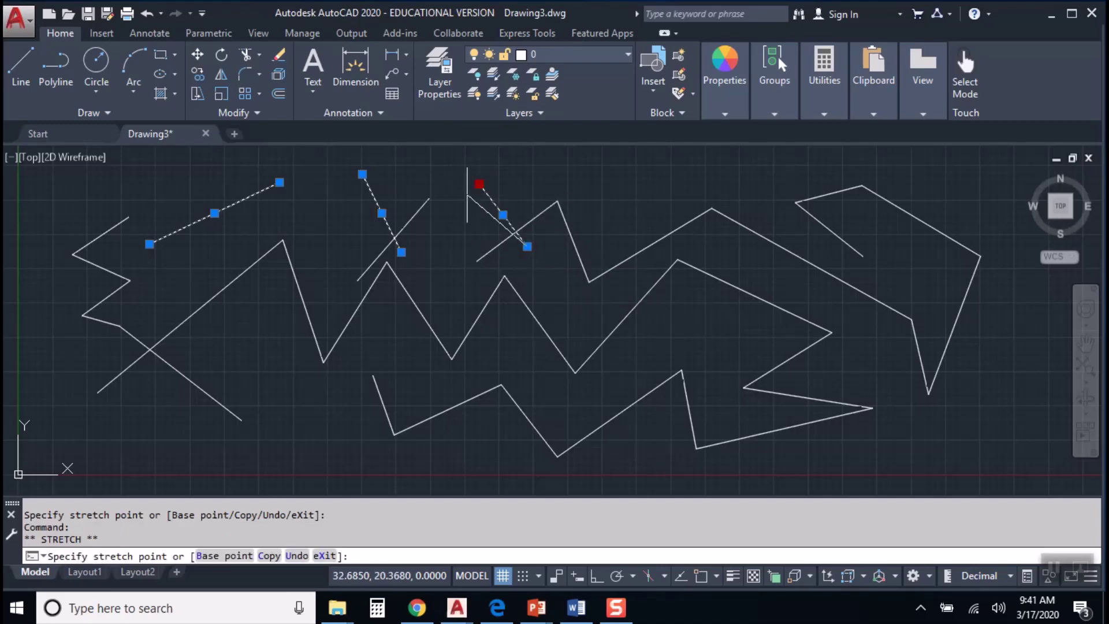
{"action": "left_click", "coordinate": [402, 252]}
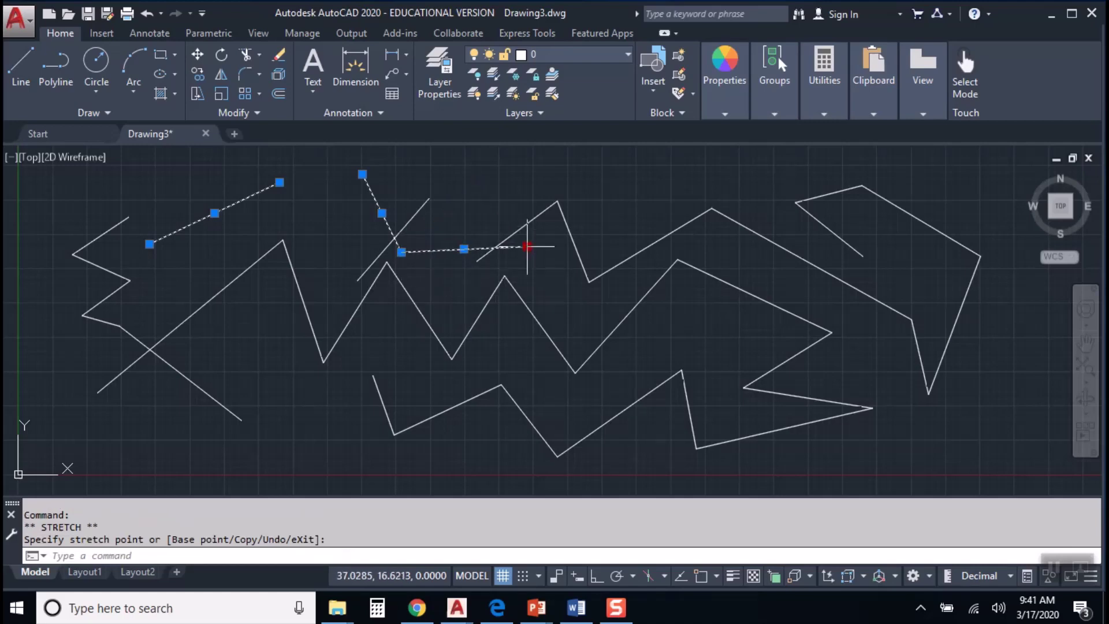
{"action": "left_click", "coordinate": [523, 184]}
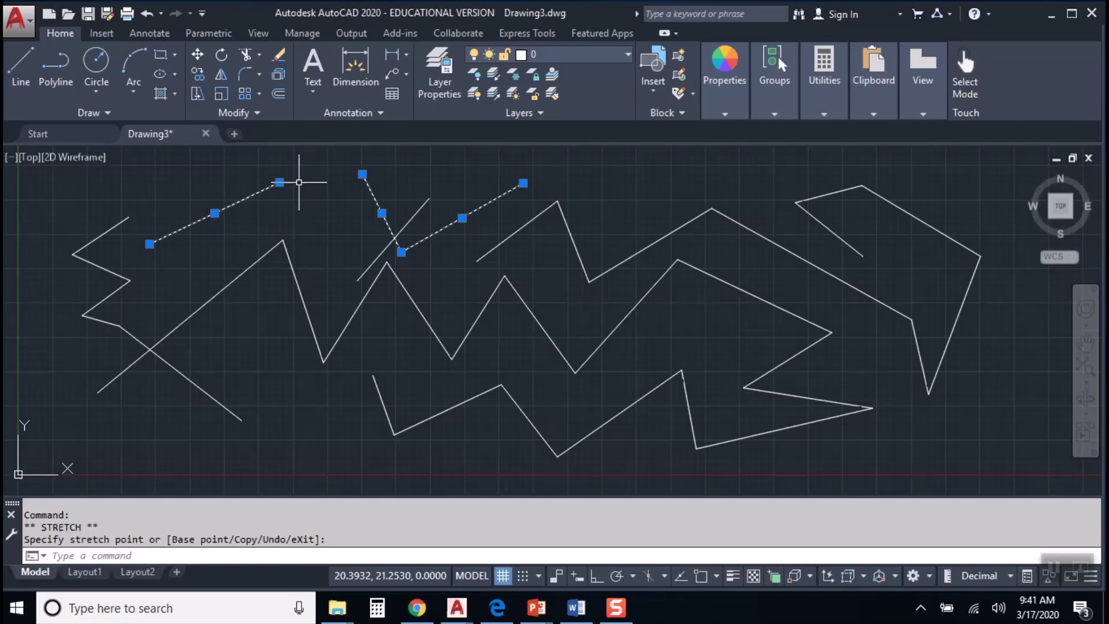
{"action": "left_click", "coordinate": [279, 183]}
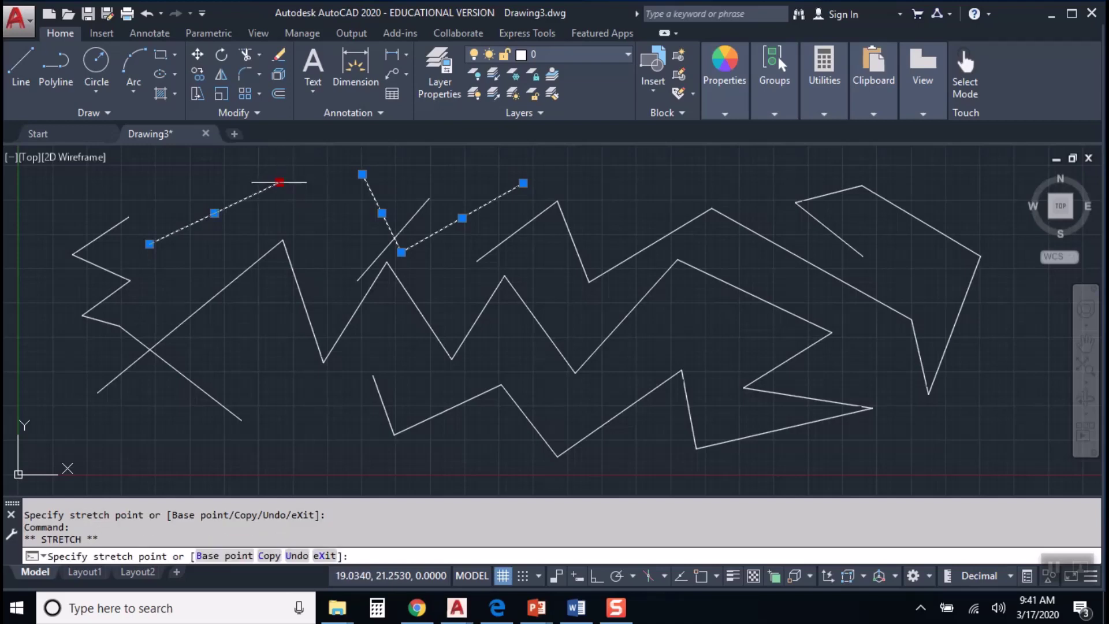
{"action": "left_click", "coordinate": [362, 173]}
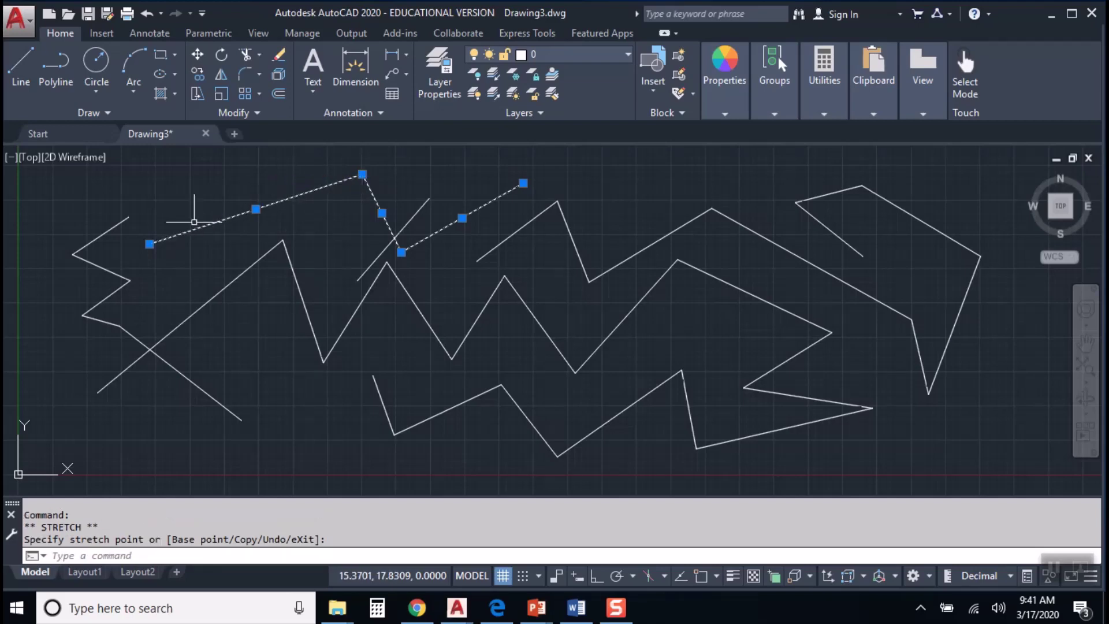
{"action": "left_click", "coordinate": [149, 243]}
{"action": "left_click", "coordinate": [243, 418]}
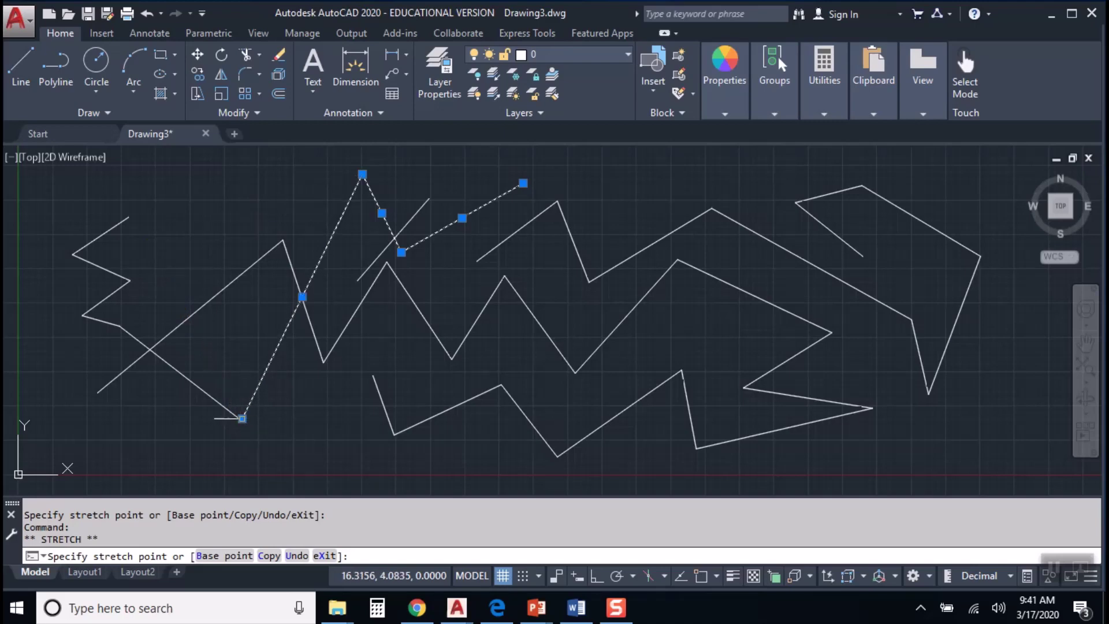
{"action": "key", "text": "Escape"}
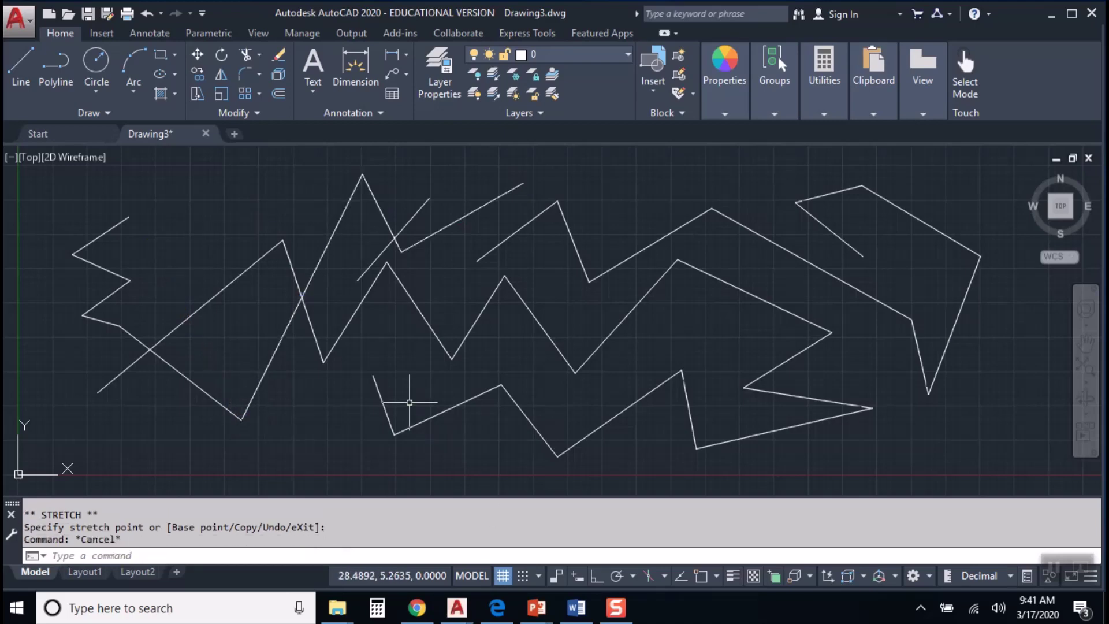
Reshape the short middle line by its ends, then move it up near the top
{"action": "left_click", "coordinate": [419, 308]}
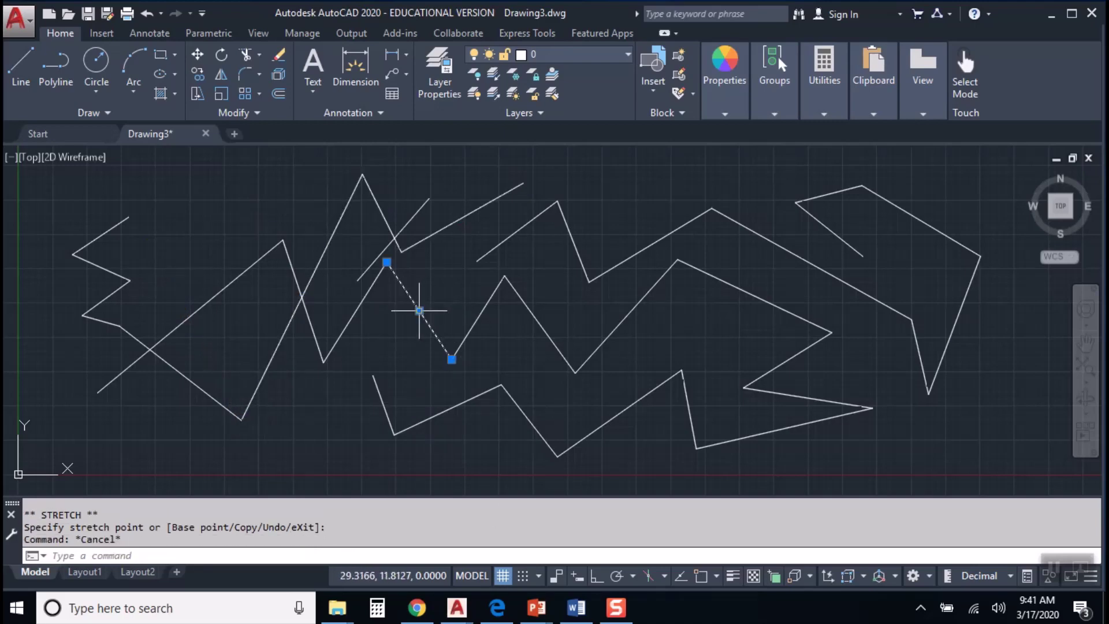
{"action": "left_click", "coordinate": [451, 359]}
{"action": "left_click", "coordinate": [471, 306]}
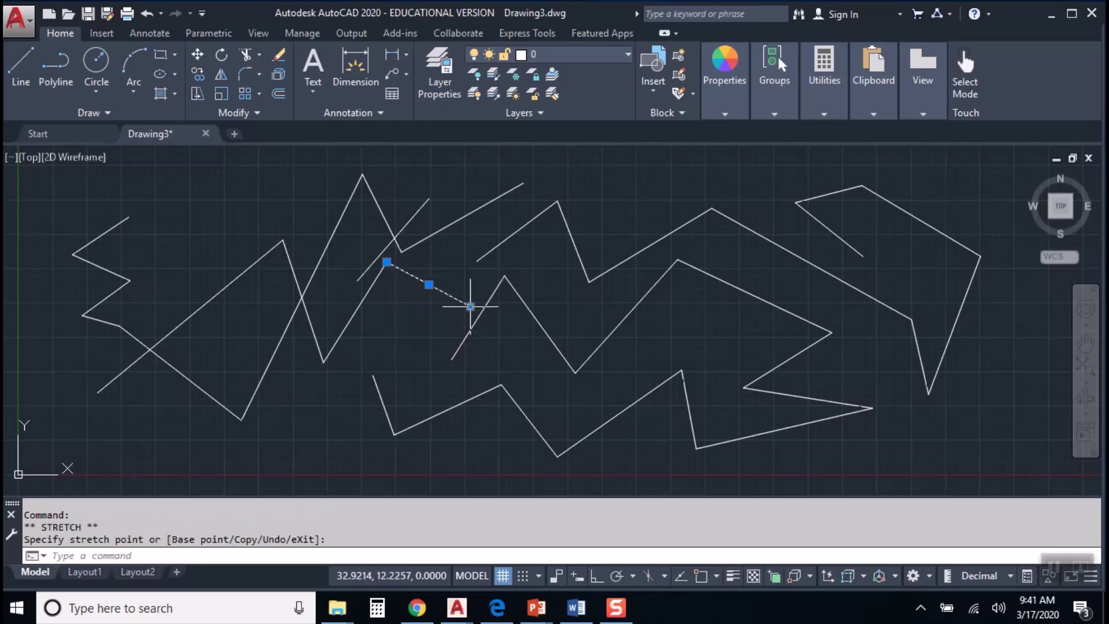
{"action": "left_click", "coordinate": [386, 261]}
{"action": "left_click", "coordinate": [385, 337]}
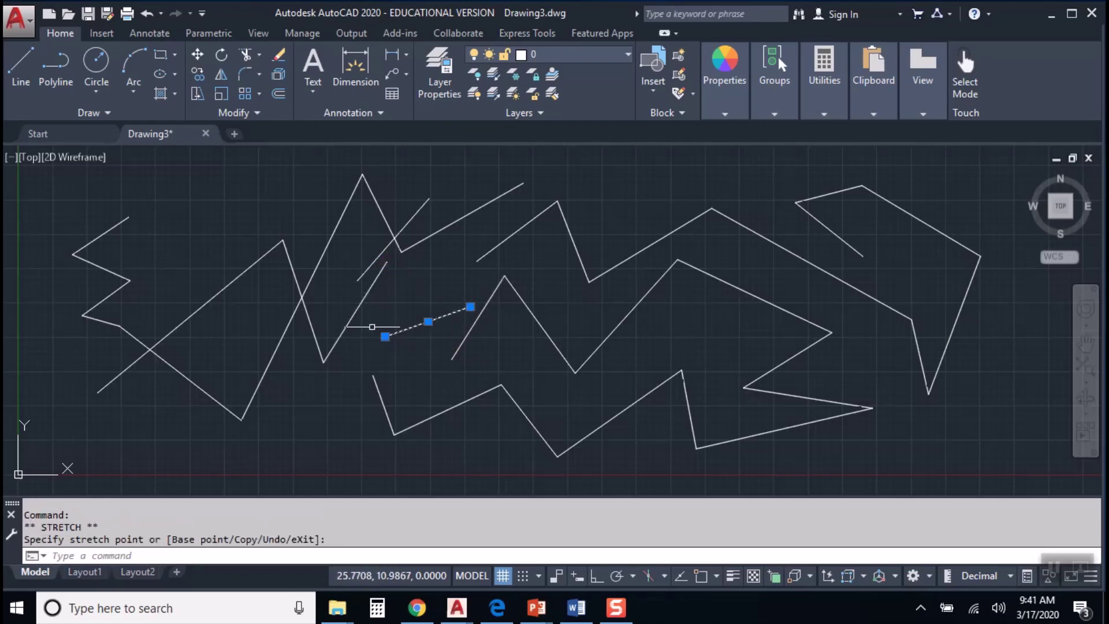
{"action": "left_click", "coordinate": [428, 321]}
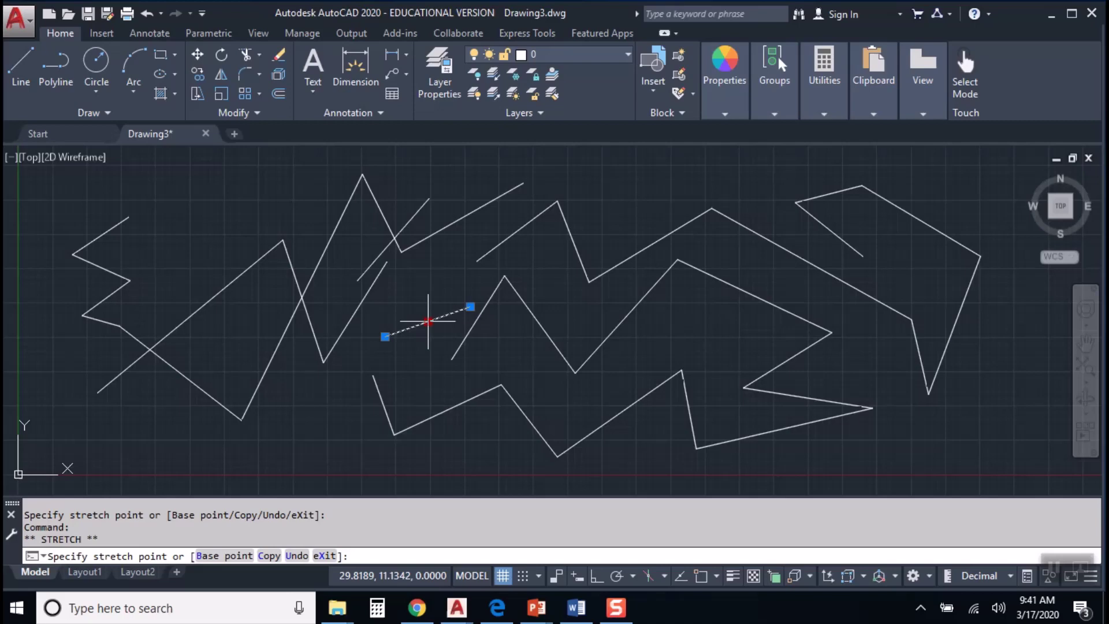
{"action": "left_click", "coordinate": [424, 175]}
{"action": "key", "text": "Escape"}
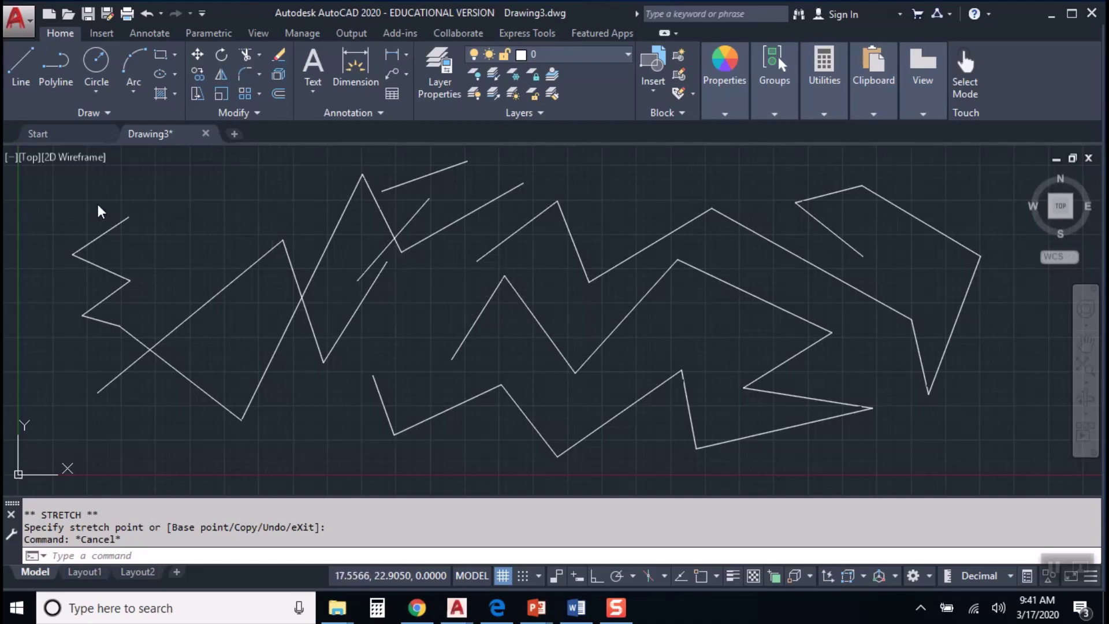
Start ERASE and pick the line segments on the left side
{"action": "left_click", "coordinate": [278, 56]}
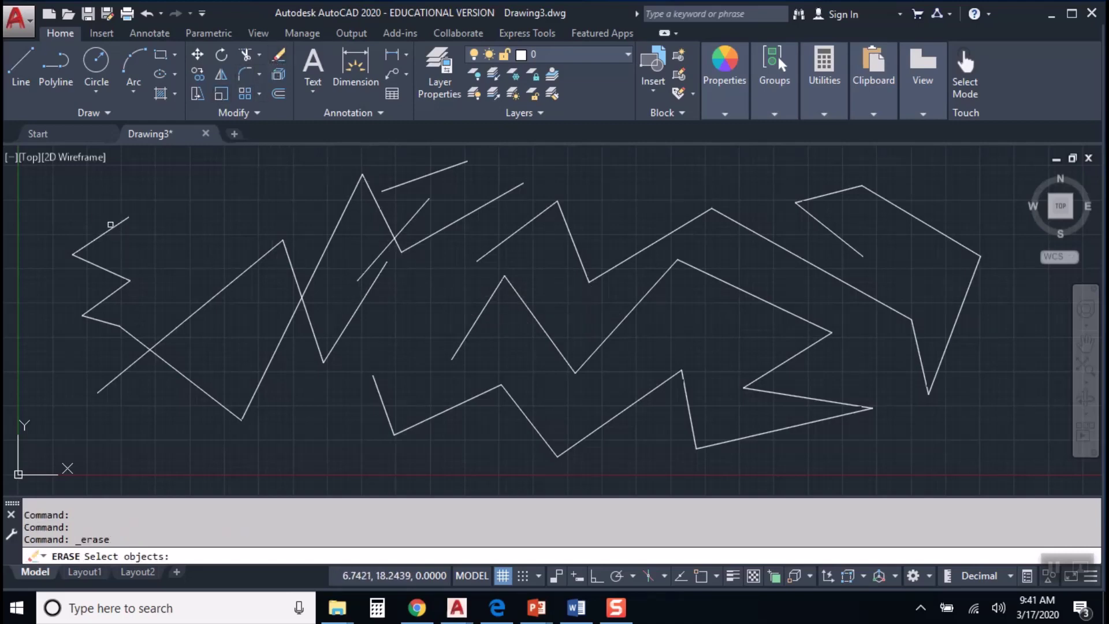
{"action": "left_click", "coordinate": [112, 229]}
{"action": "left_click", "coordinate": [113, 296]}
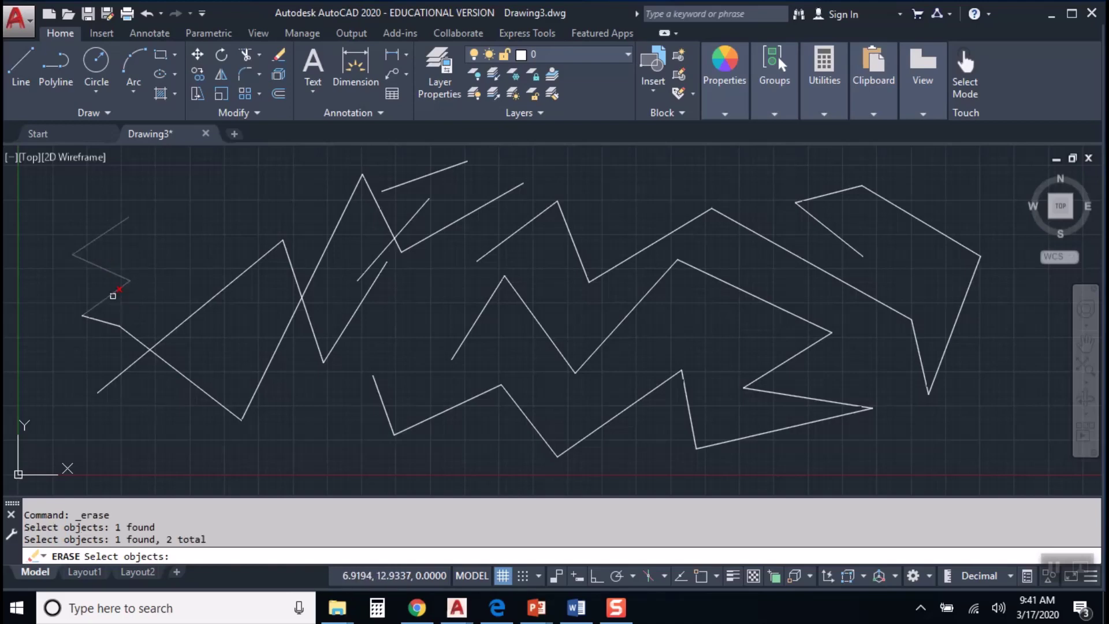
{"action": "left_click", "coordinate": [114, 294]}
{"action": "left_click", "coordinate": [125, 331]}
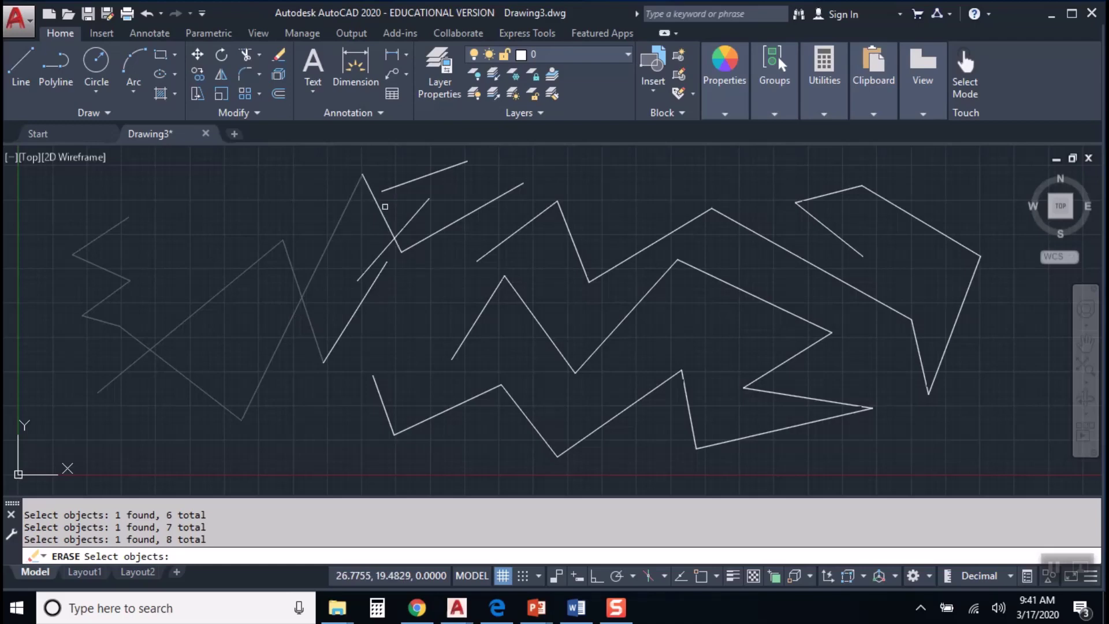
Add the stray upper-middle segments to the erase selection and confirm
{"action": "left_click", "coordinate": [403, 185]}
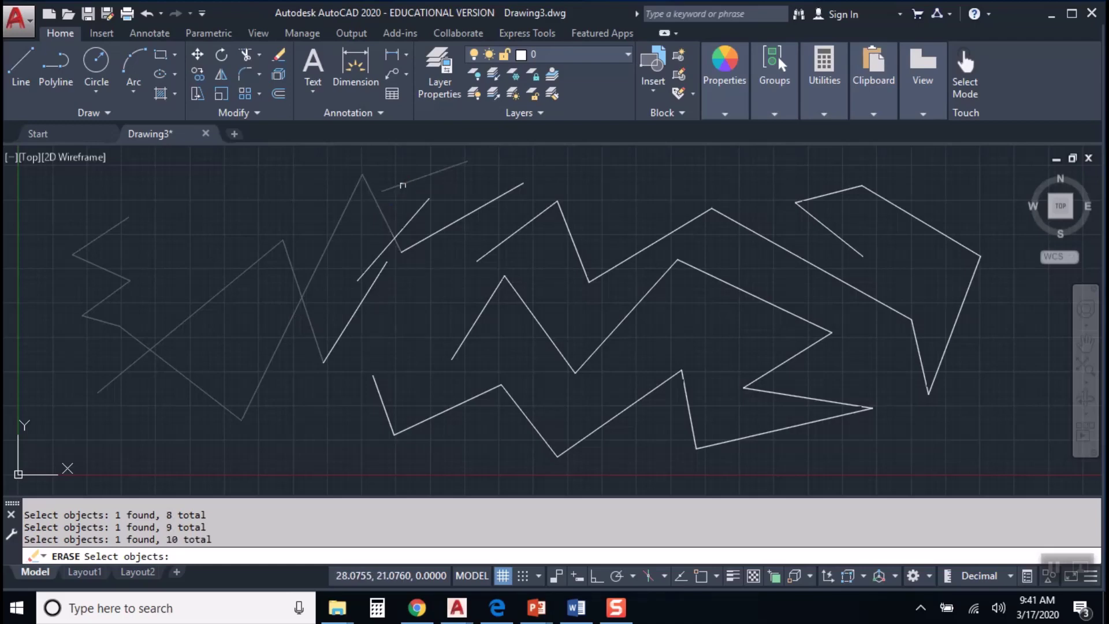
{"action": "left_click", "coordinate": [418, 211]}
{"action": "left_click", "coordinate": [407, 222]}
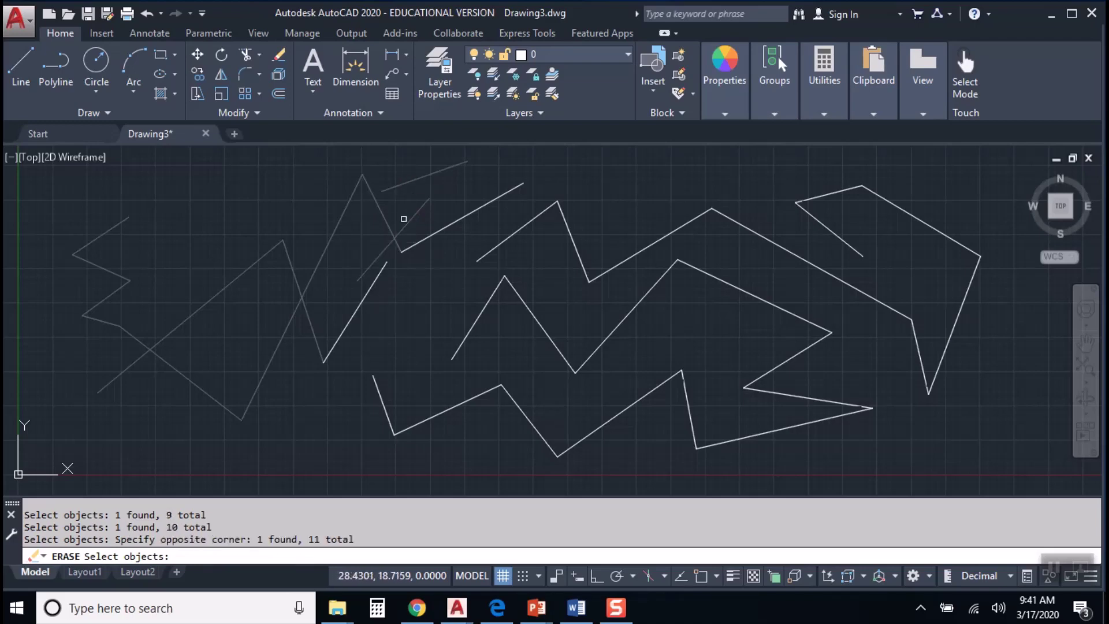
{"action": "left_click", "coordinate": [384, 267]}
{"action": "left_click", "coordinate": [438, 229]}
{"action": "left_click", "coordinate": [519, 230]}
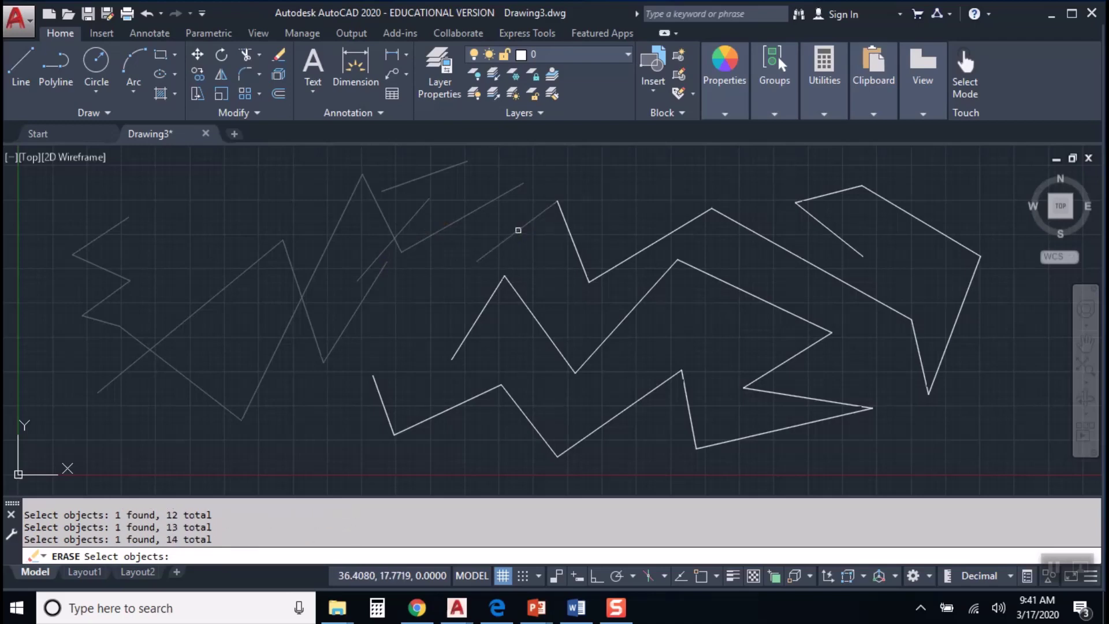
{"action": "left_click", "coordinate": [577, 242]}
{"action": "left_click", "coordinate": [571, 245]}
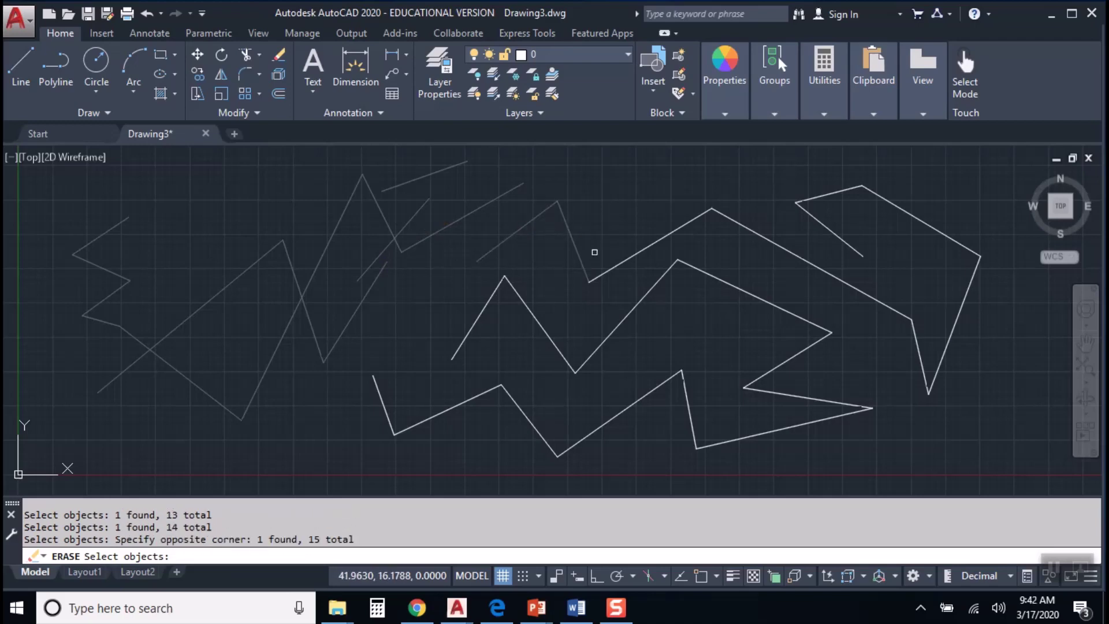
{"action": "type", "text": "\\"}
{"action": "key", "text": "Return"}
{"action": "key", "text": "Return"}
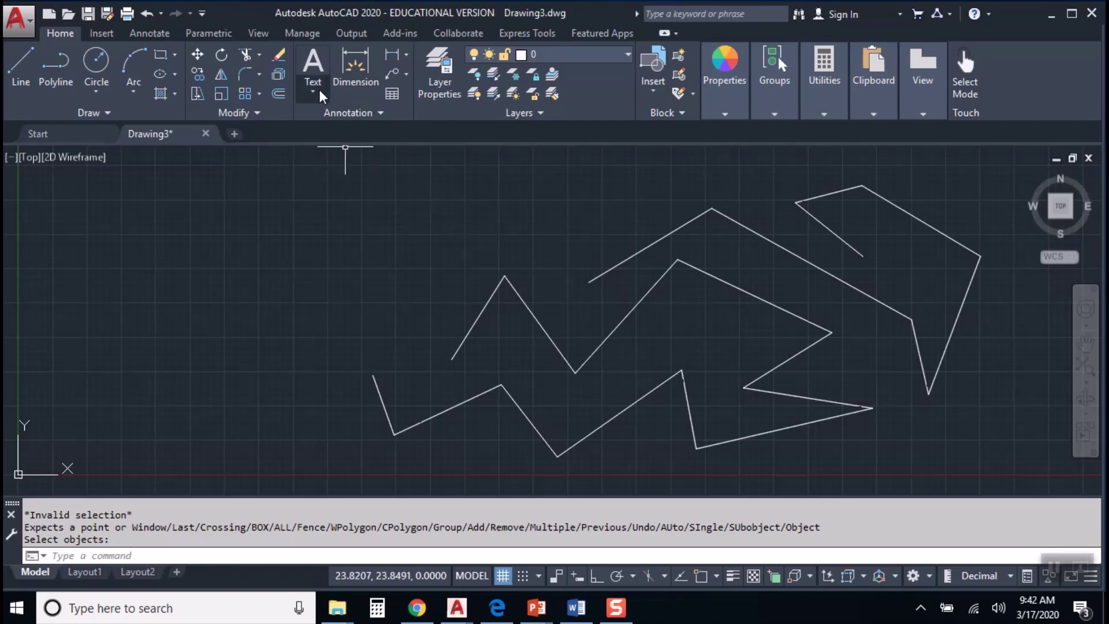
Erase the segments of the upper-right shape
{"action": "left_click", "coordinate": [279, 55]}
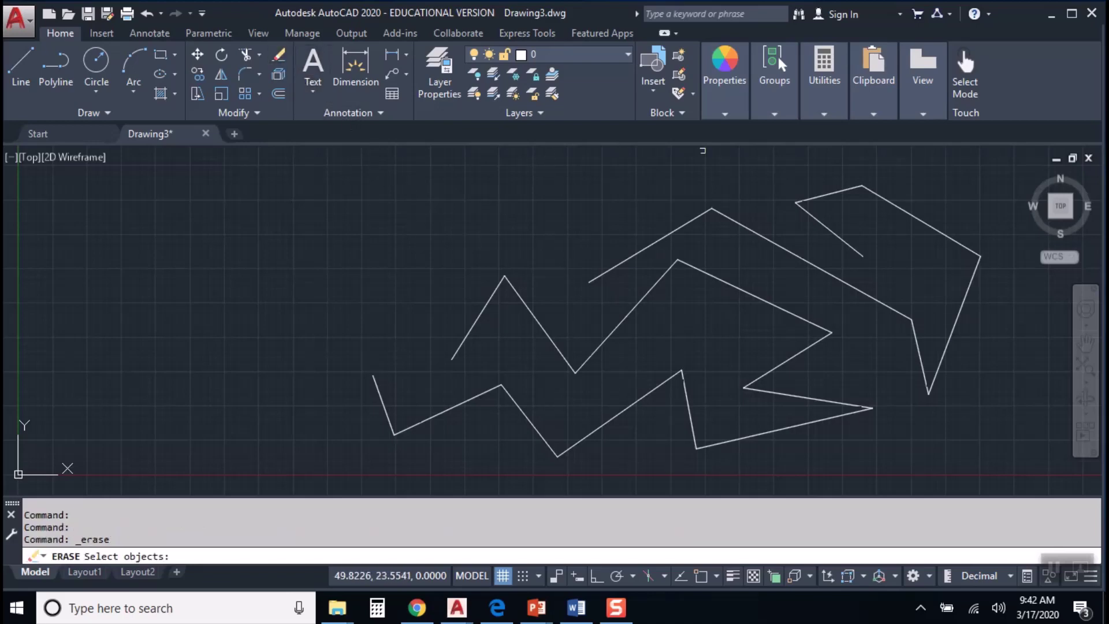
{"action": "left_click", "coordinate": [912, 210]}
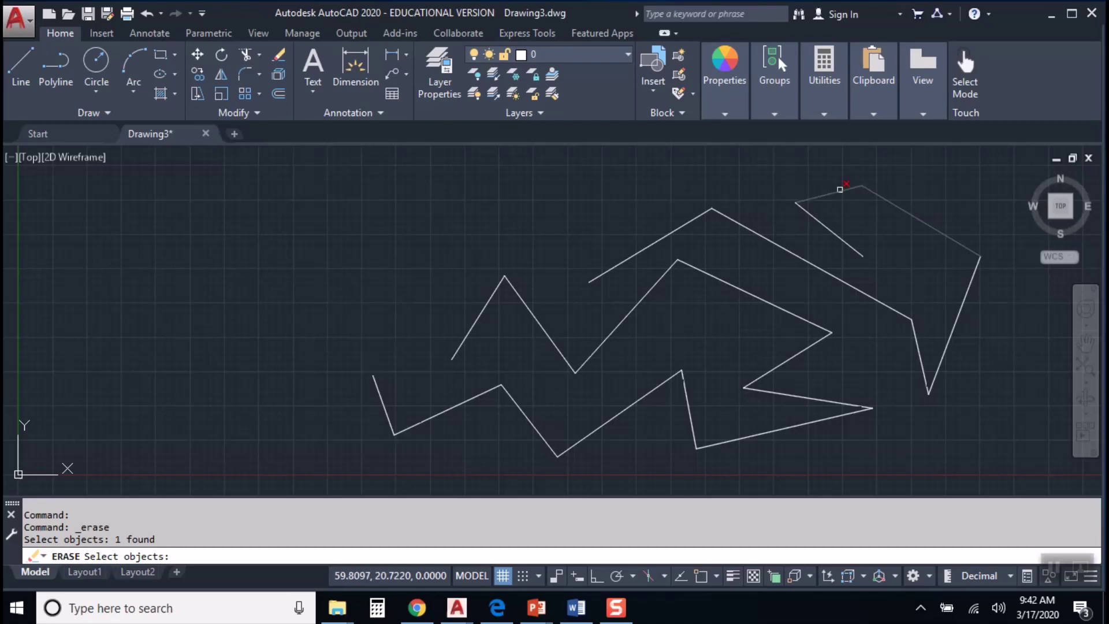
{"action": "left_click", "coordinate": [840, 189]}
{"action": "left_click", "coordinate": [828, 227]}
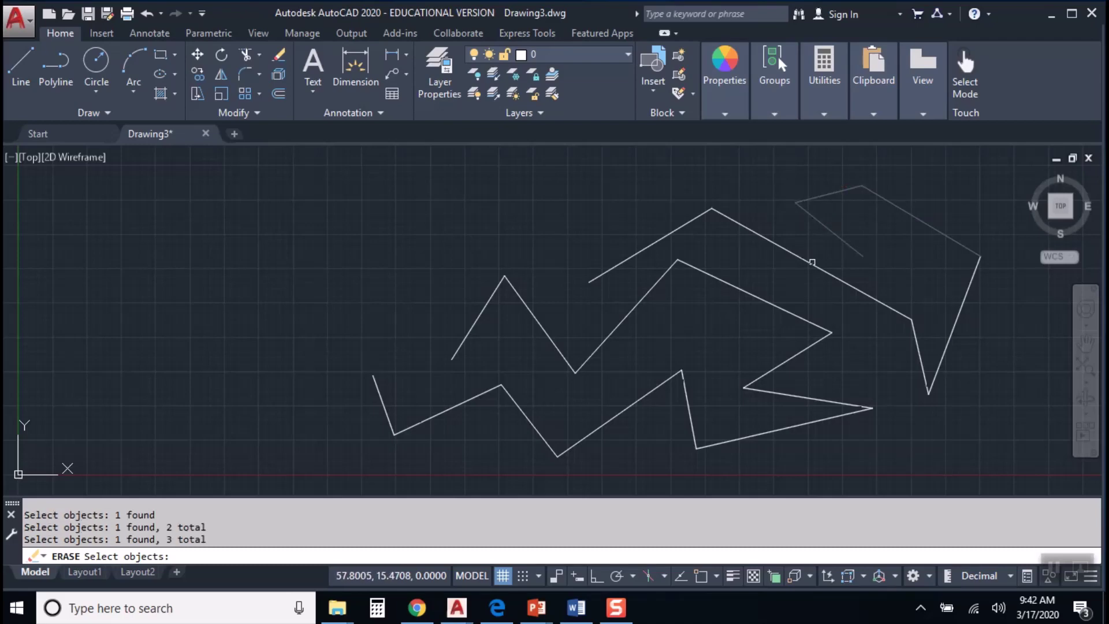
{"action": "left_click", "coordinate": [813, 263]}
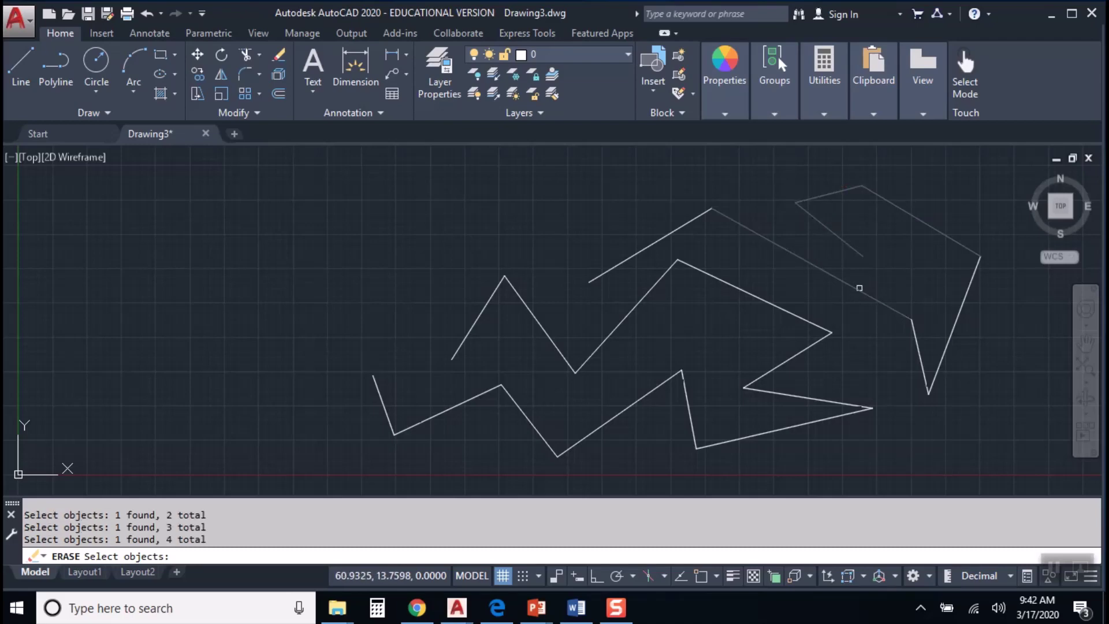
{"action": "left_click", "coordinate": [944, 341]}
{"action": "left_click", "coordinate": [695, 222]}
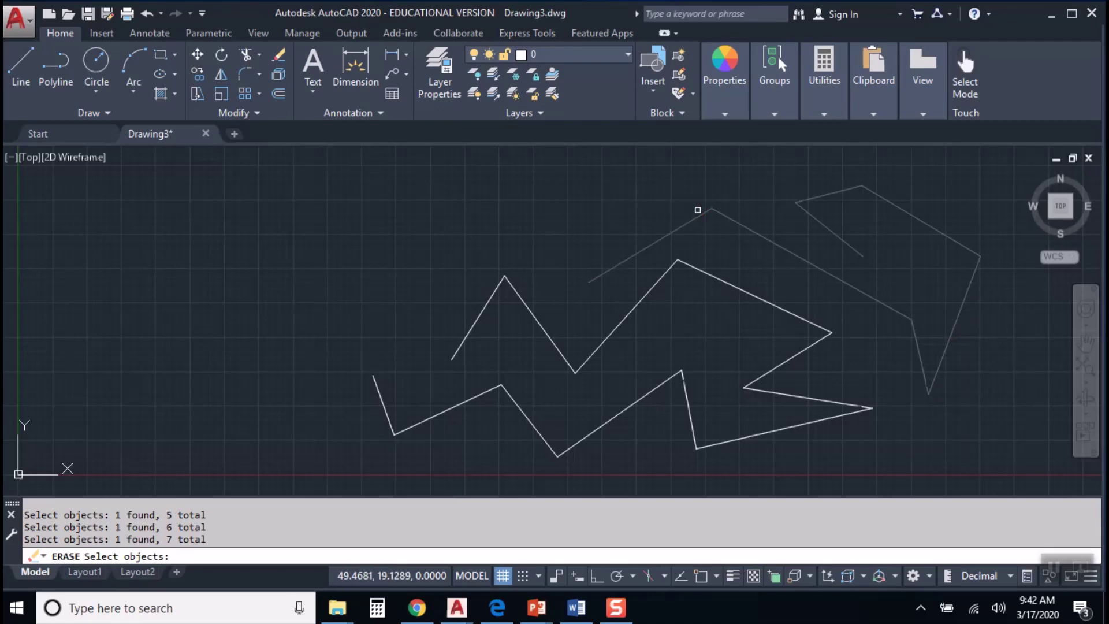
{"action": "key", "text": "Return"}
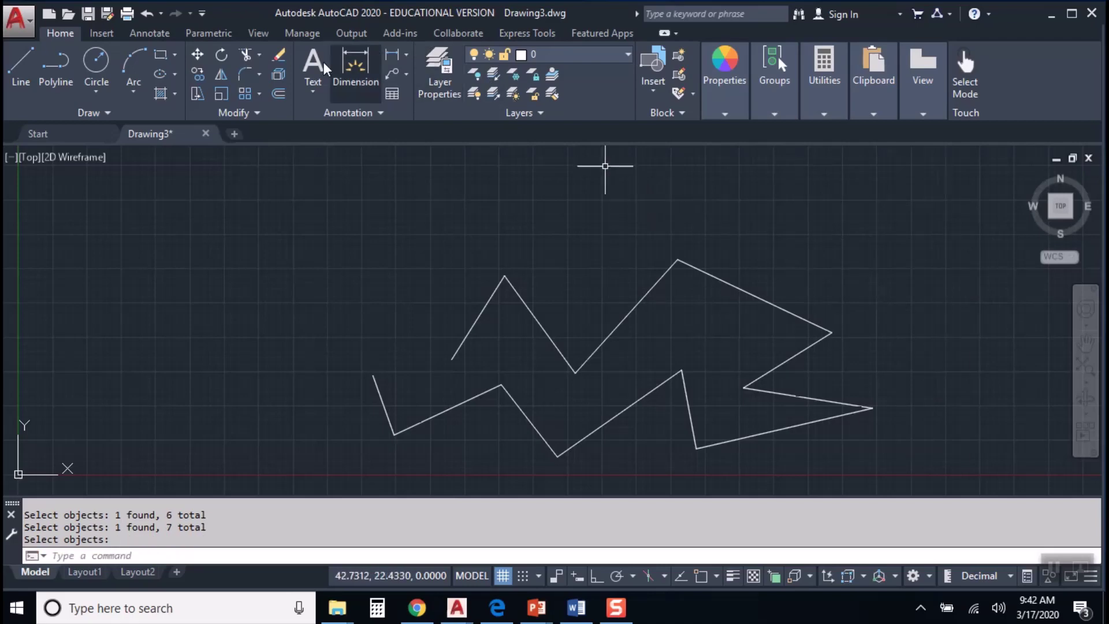
Erase every remaining zigzag segment, leaving the canvas empty
{"action": "left_click", "coordinate": [279, 56]}
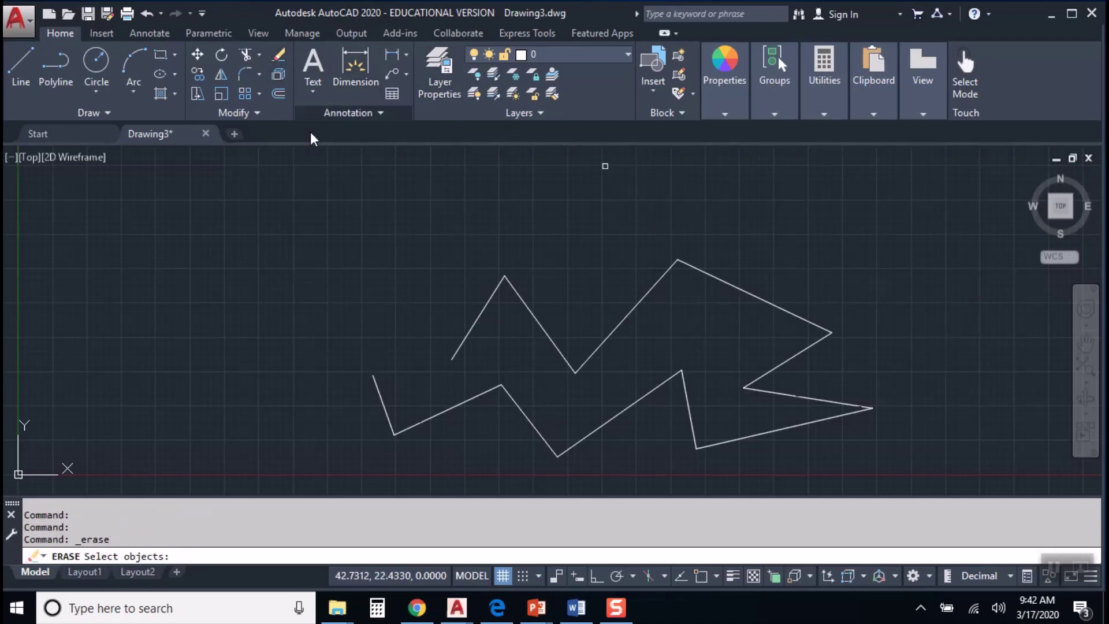
{"action": "left_click", "coordinate": [488, 302]}
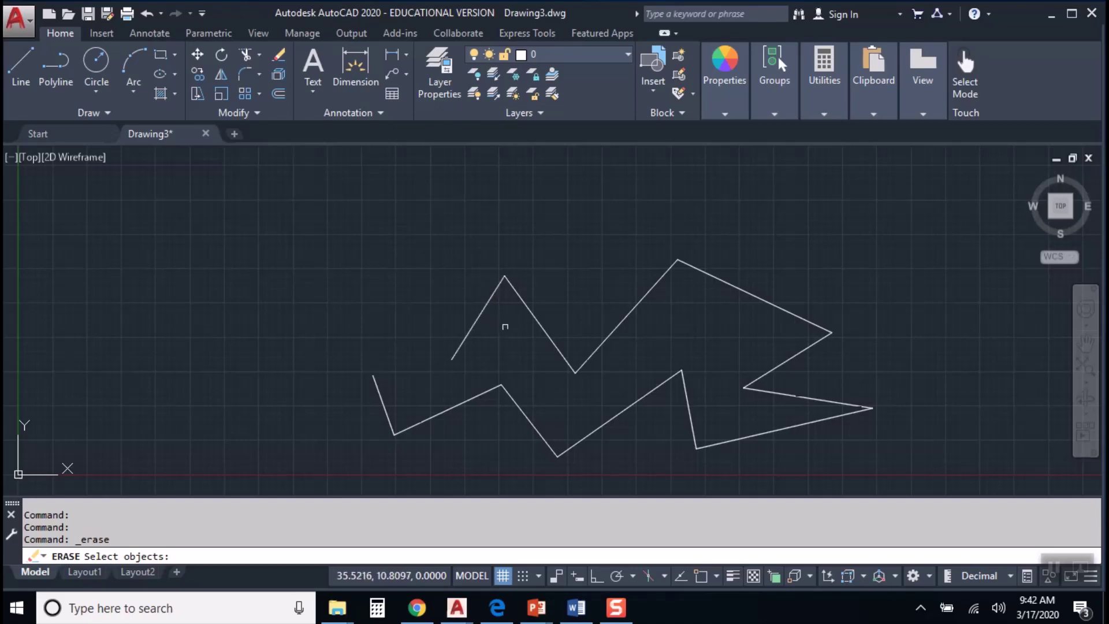
{"action": "left_click", "coordinate": [489, 302]}
{"action": "left_click", "coordinate": [523, 307]}
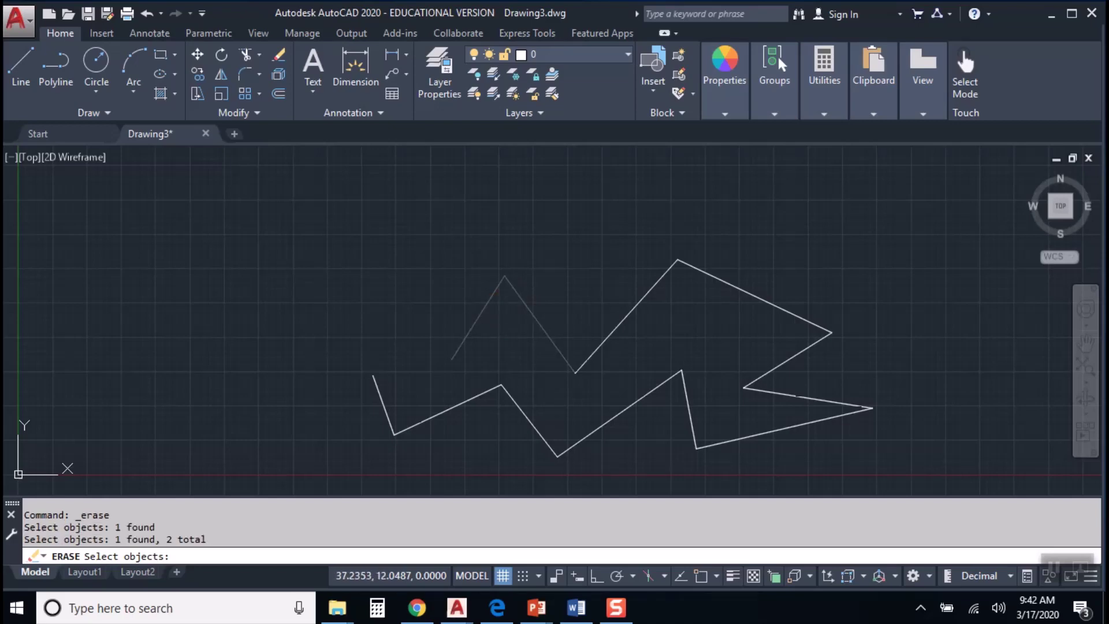
{"action": "left_click", "coordinate": [612, 332]}
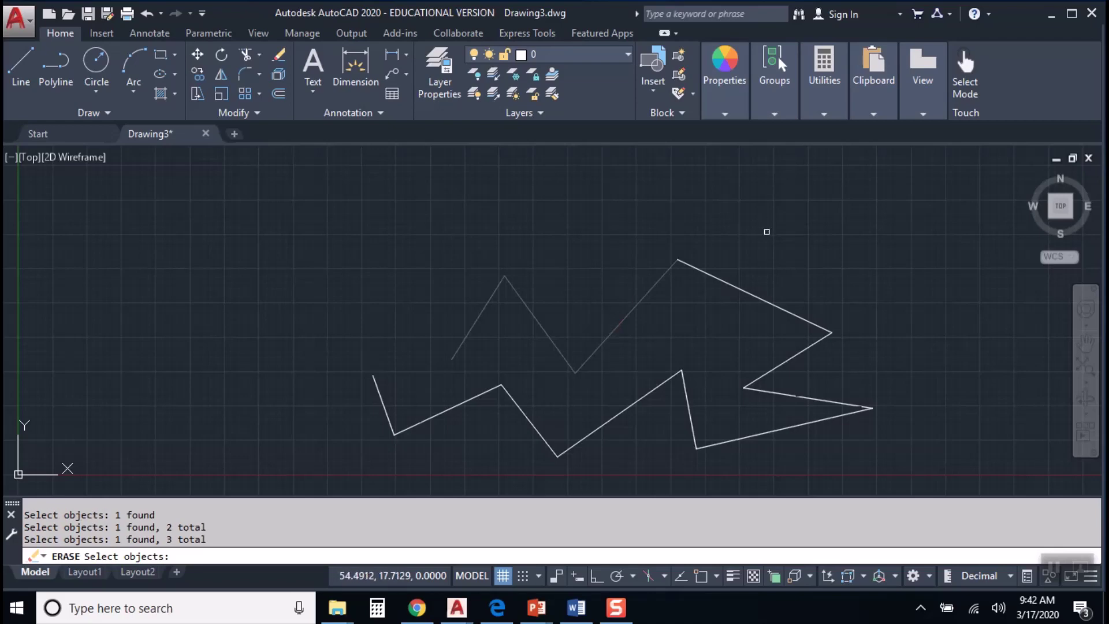
{"action": "left_click", "coordinate": [738, 286]}
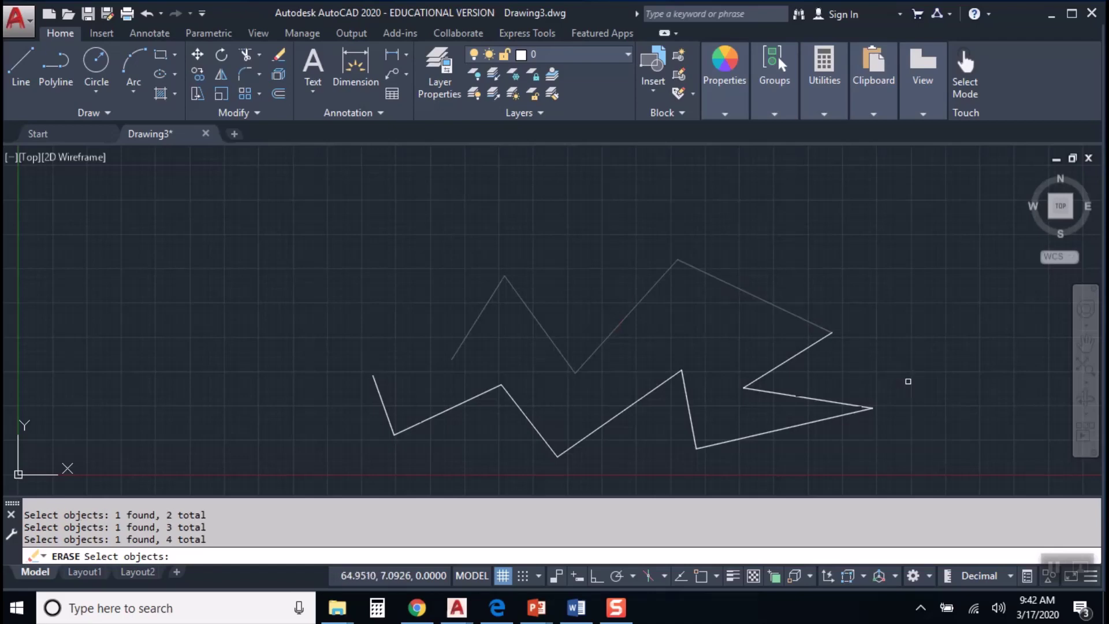
{"action": "left_click", "coordinate": [784, 363]}
{"action": "left_click", "coordinate": [785, 396]}
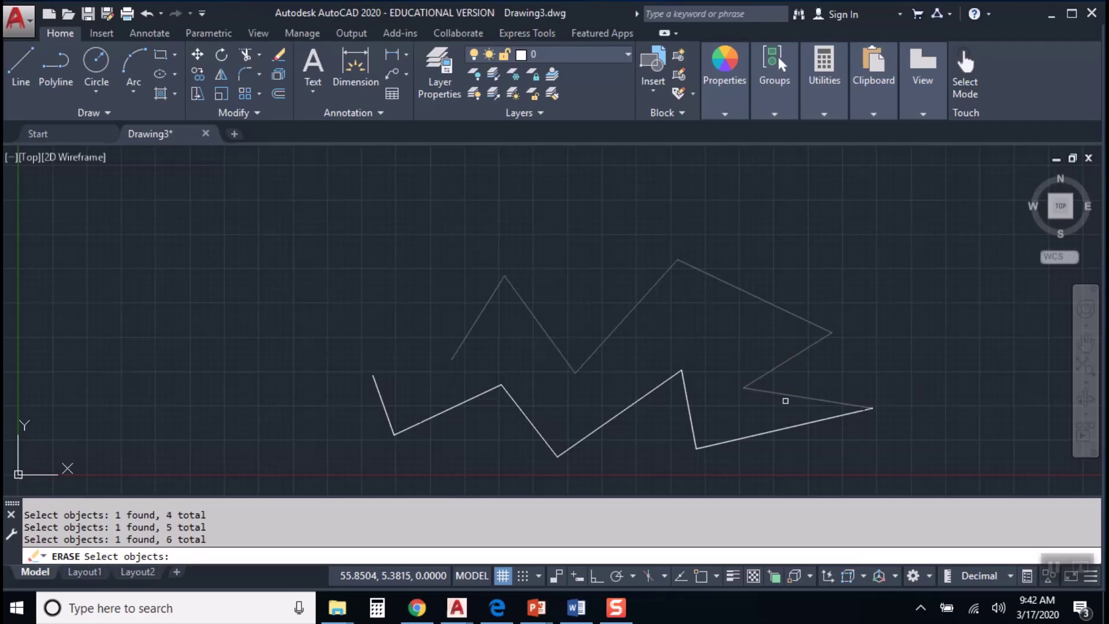
{"action": "left_click", "coordinate": [799, 426]}
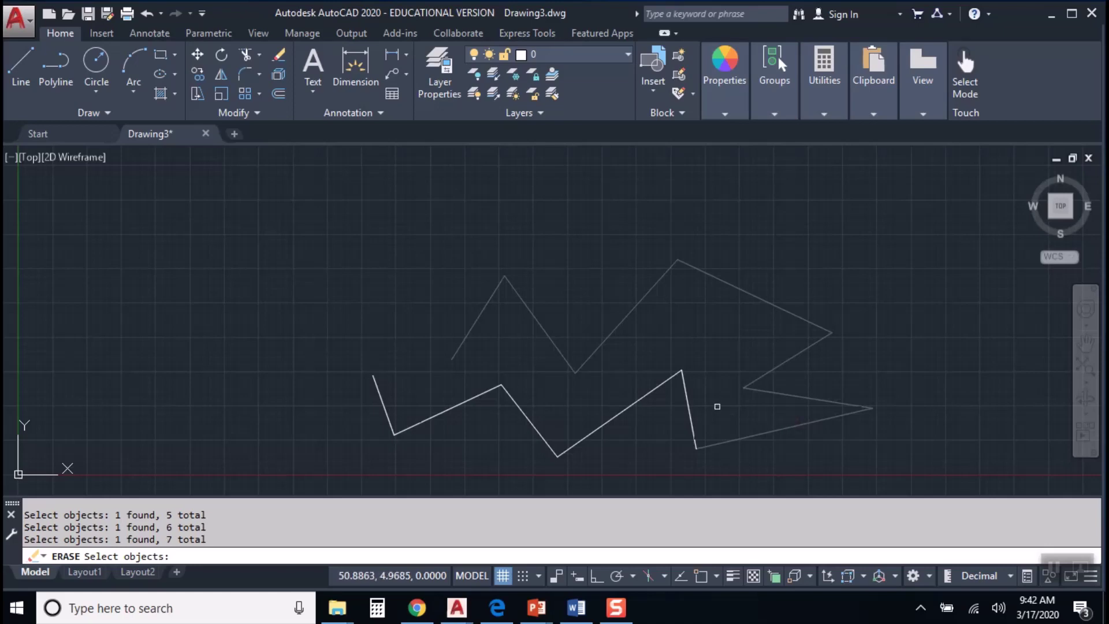
{"action": "left_click", "coordinate": [660, 388]}
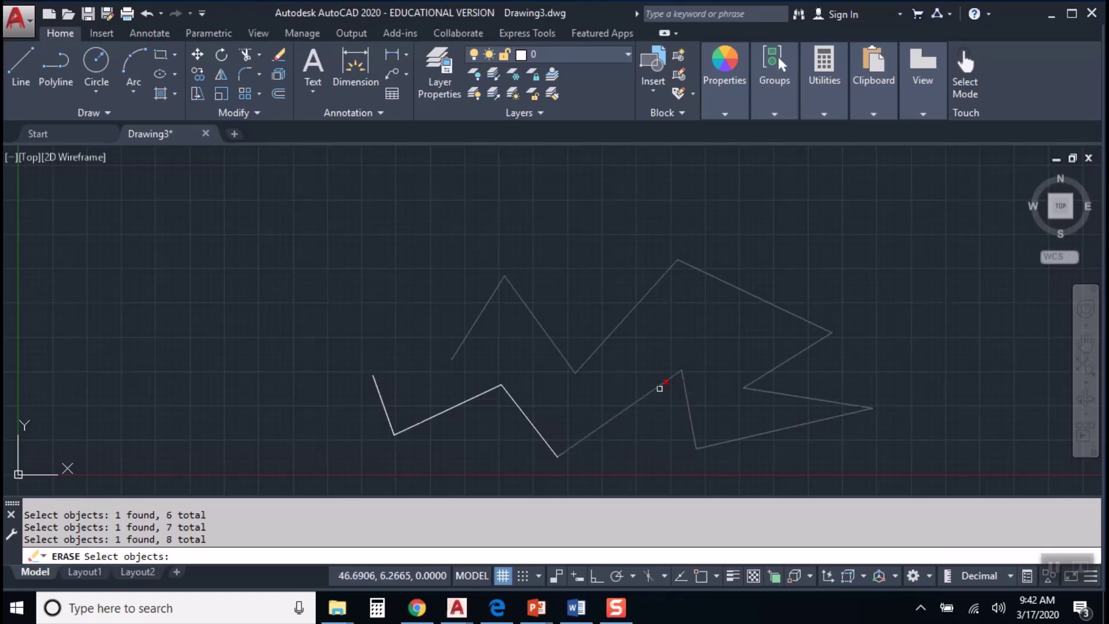
{"action": "left_click", "coordinate": [528, 416]}
{"action": "left_click", "coordinate": [477, 394]}
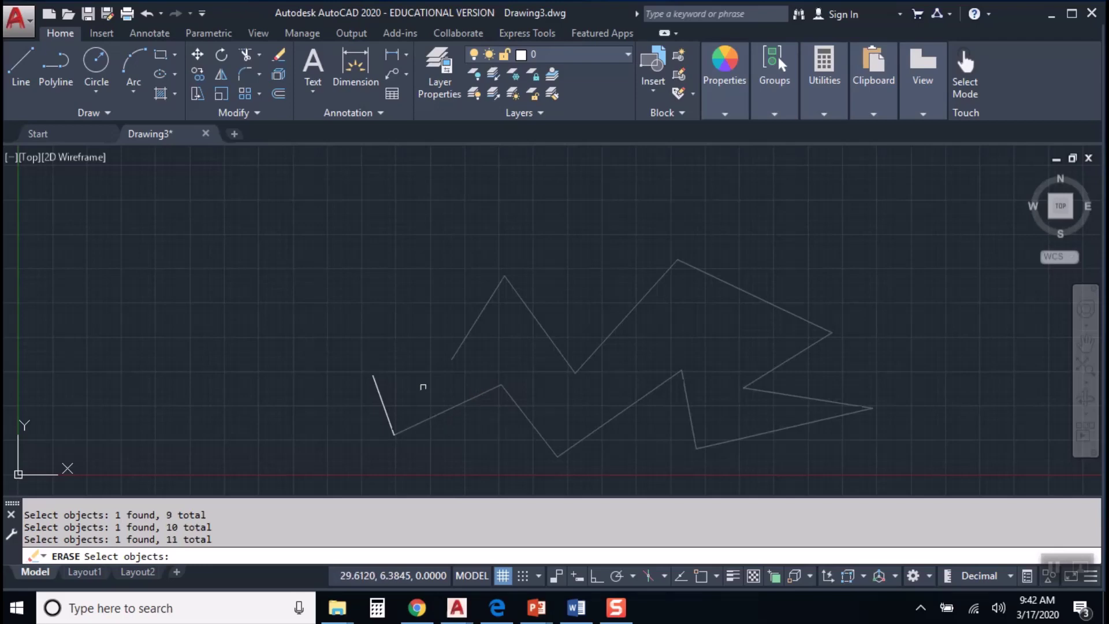
{"action": "left_click", "coordinate": [384, 398]}
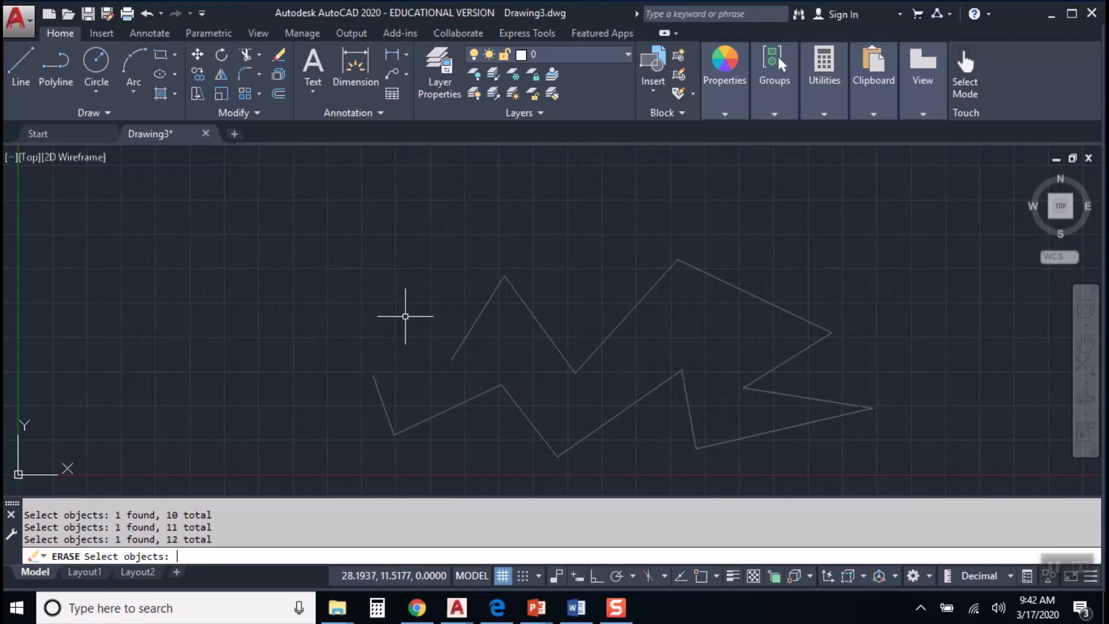
{"action": "key", "text": "Return"}
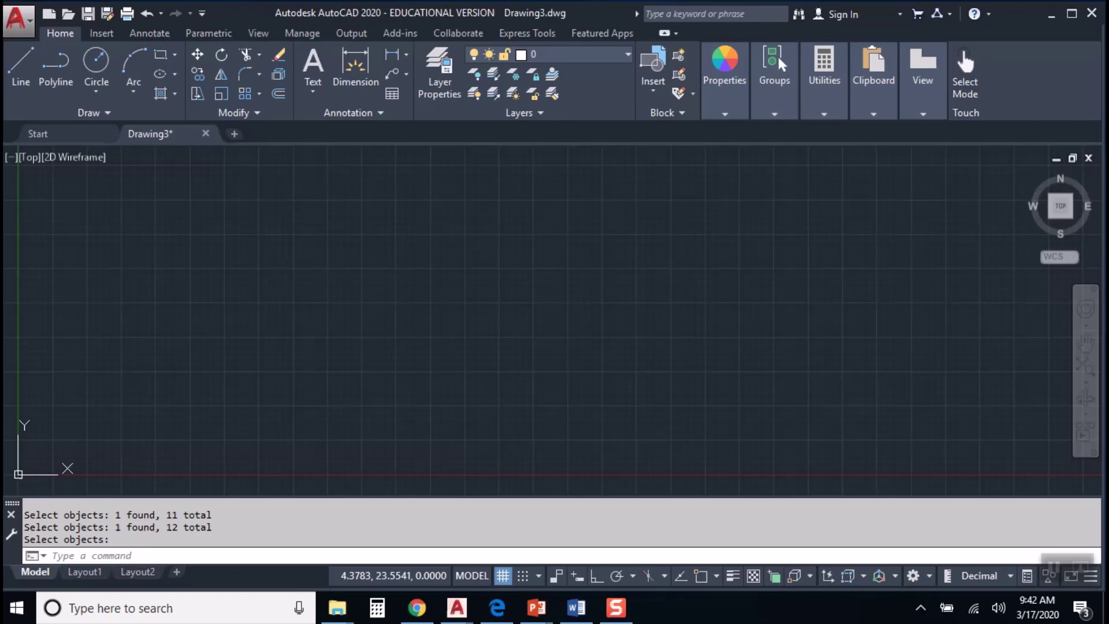
Draw a zigzag-bottomed outline with Line through nine points and close it
{"action": "left_click", "coordinate": [22, 65]}
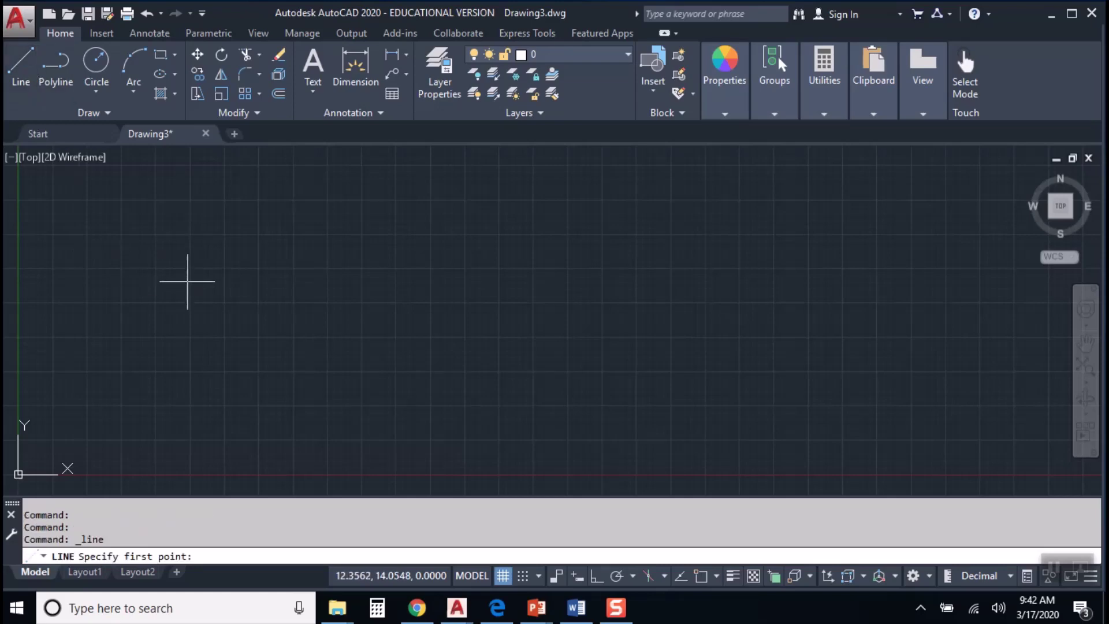
{"action": "left_click", "coordinate": [126, 250]}
{"action": "left_click", "coordinate": [241, 261]}
{"action": "left_click", "coordinate": [302, 379]}
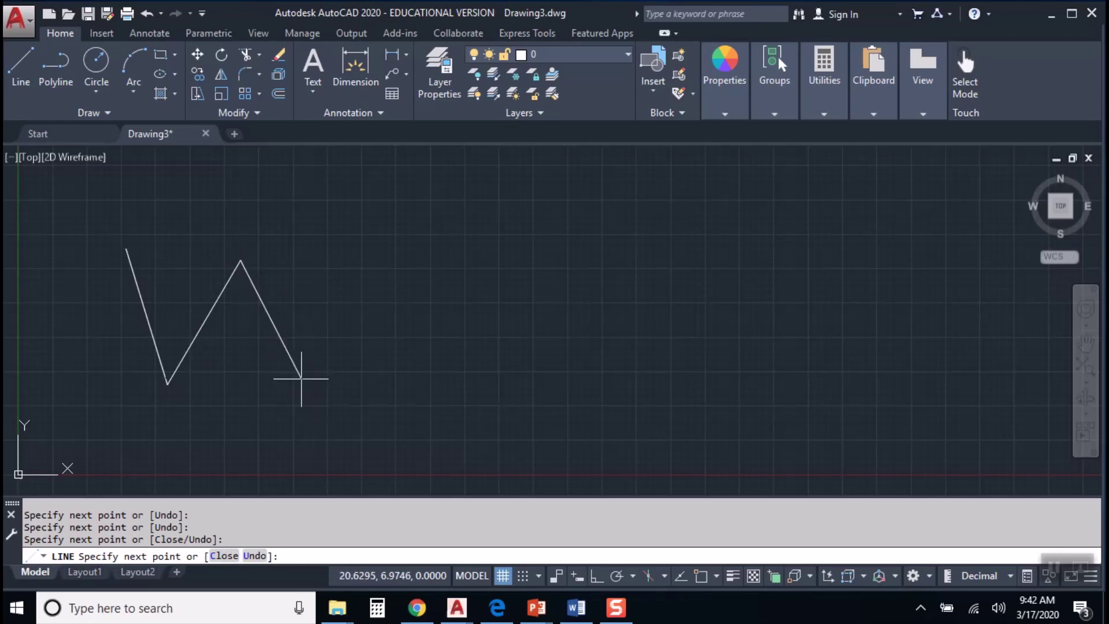
{"action": "left_click", "coordinate": [402, 238]}
{"action": "left_click", "coordinate": [472, 414]}
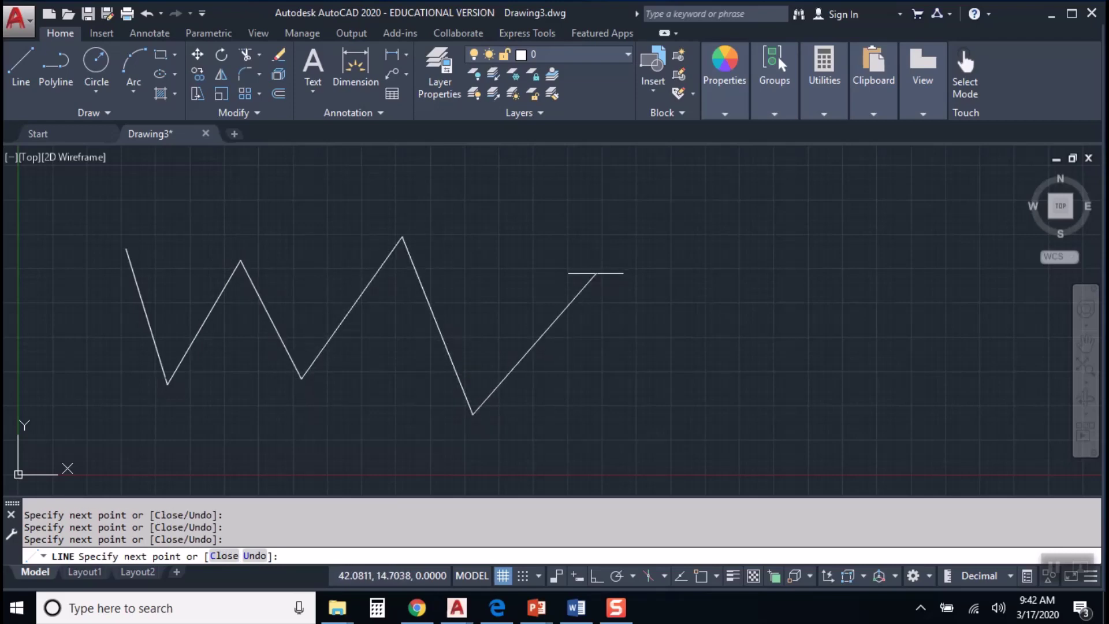
{"action": "left_click", "coordinate": [597, 273]}
{"action": "left_click", "coordinate": [677, 367]}
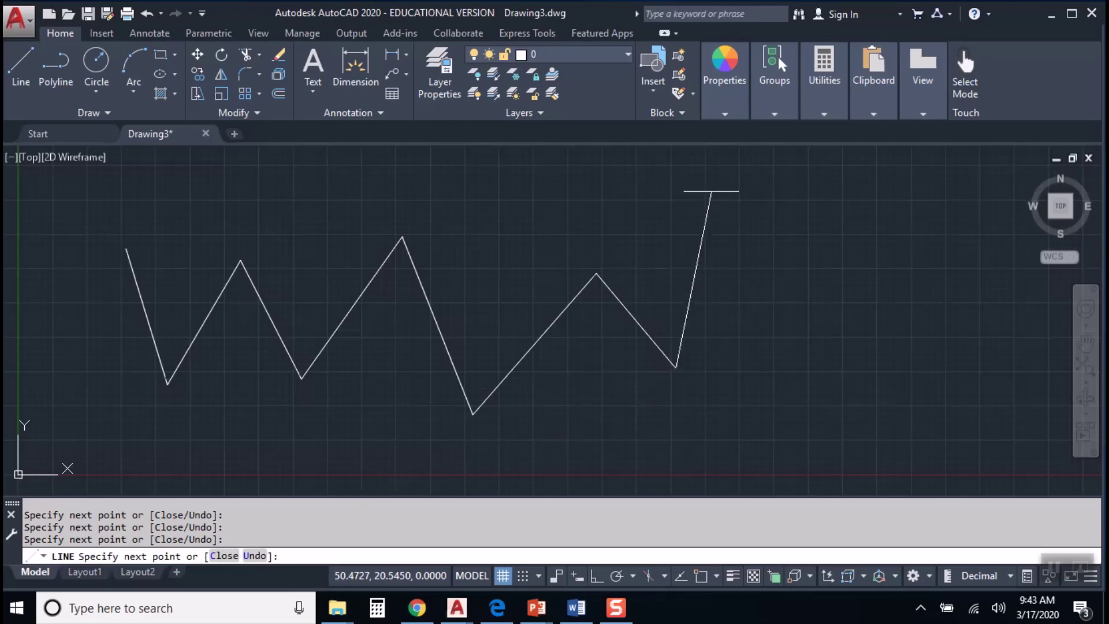
{"action": "left_click", "coordinate": [712, 191]}
{"action": "left_click", "coordinate": [447, 154]}
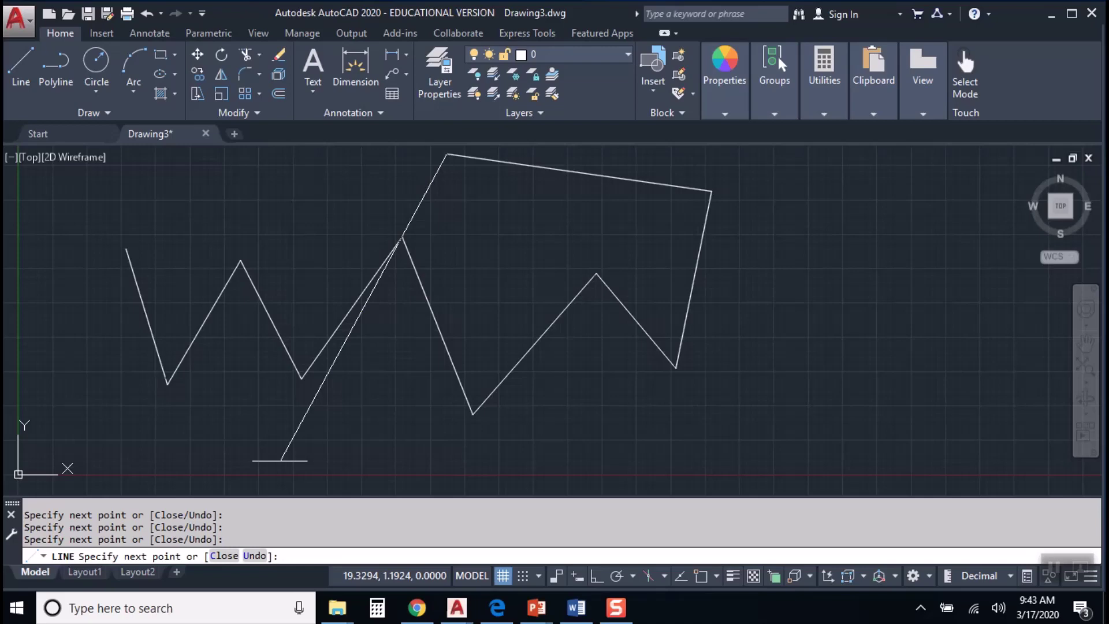
{"action": "left_click", "coordinate": [226, 556]}
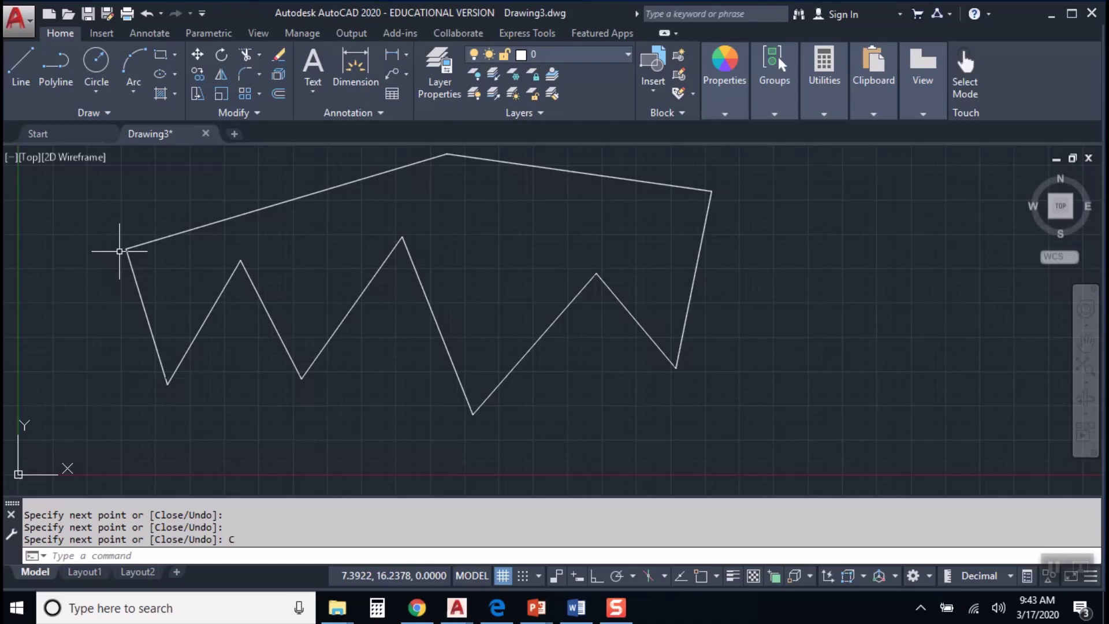
Draw a notched five-corner outline to its right and close it back to the start
{"action": "scroll", "coordinate": [260, 318], "scroll_direction": "down", "scroll_amount": 2}
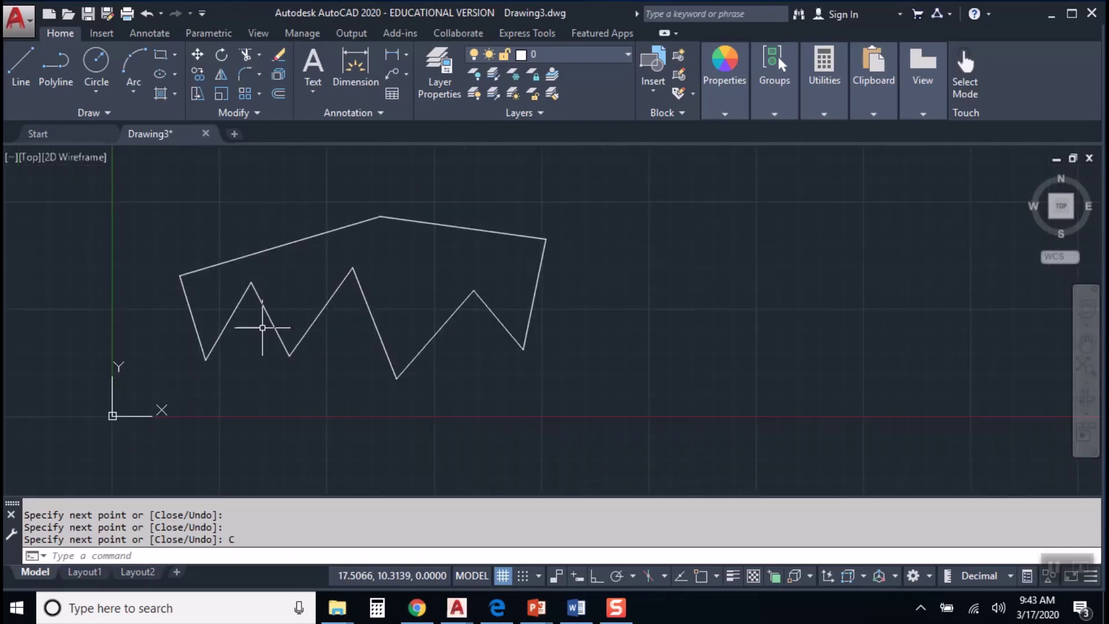
{"action": "middle_click_drag", "start_coordinate": [409, 315], "coordinate": [294, 317]}
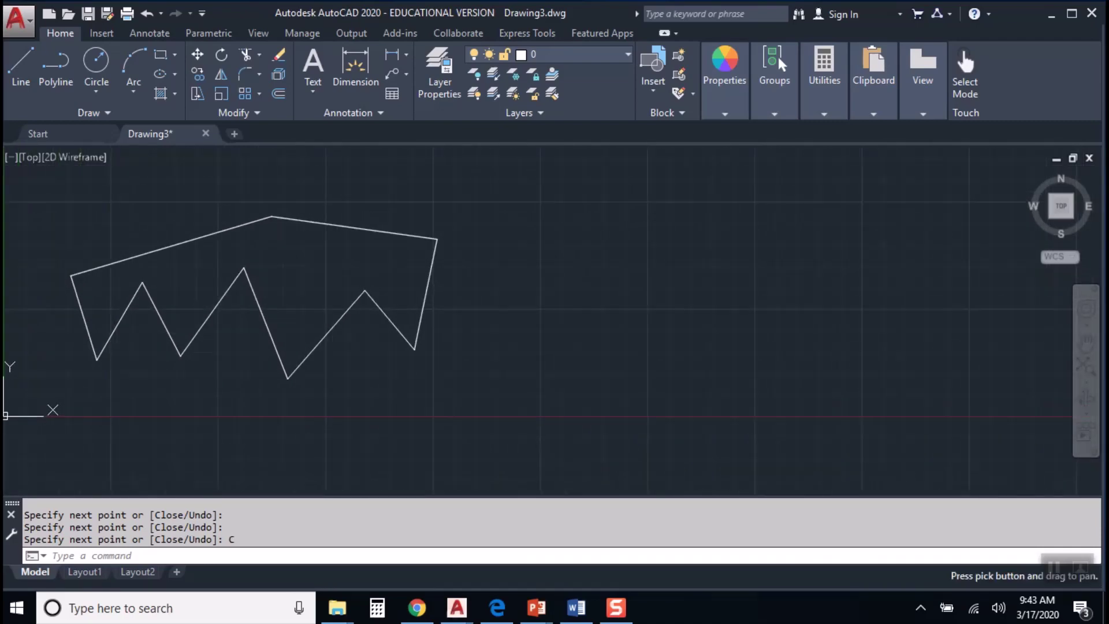
{"action": "left_click", "coordinate": [18, 59]}
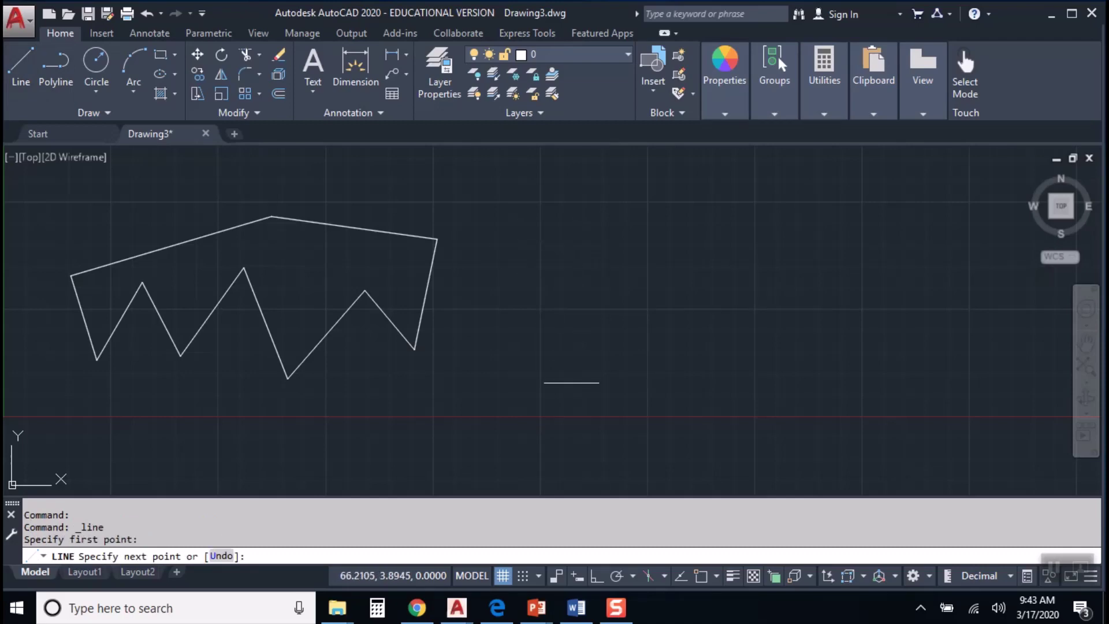
{"action": "left_click", "coordinate": [572, 382]}
{"action": "left_click", "coordinate": [693, 393]}
{"action": "left_click", "coordinate": [759, 297]}
{"action": "left_click", "coordinate": [687, 303]}
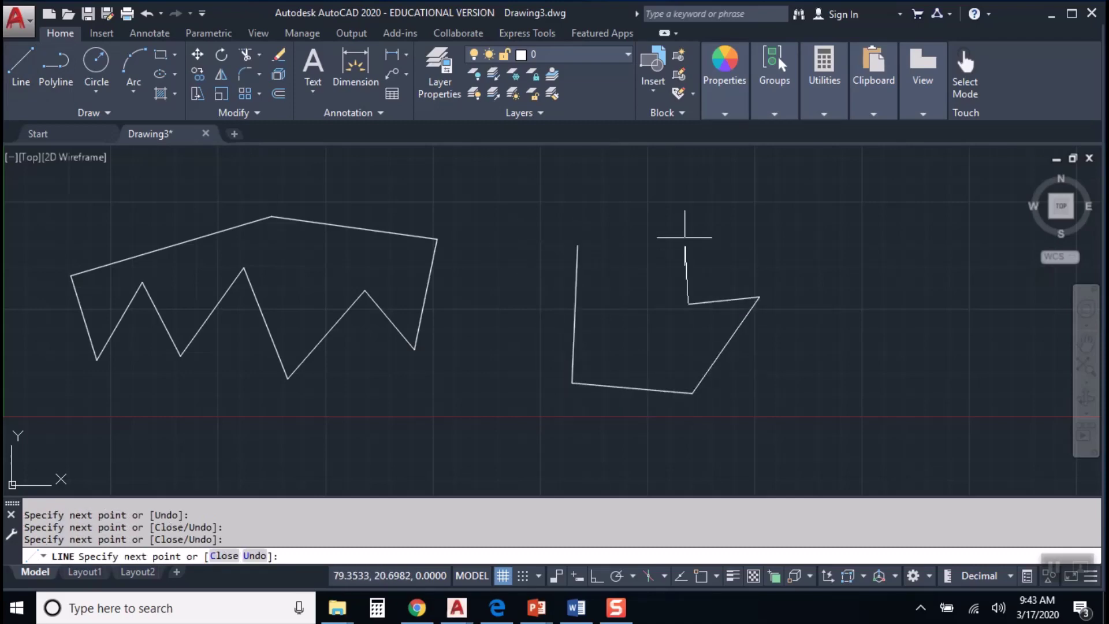
{"action": "left_click", "coordinate": [685, 227]}
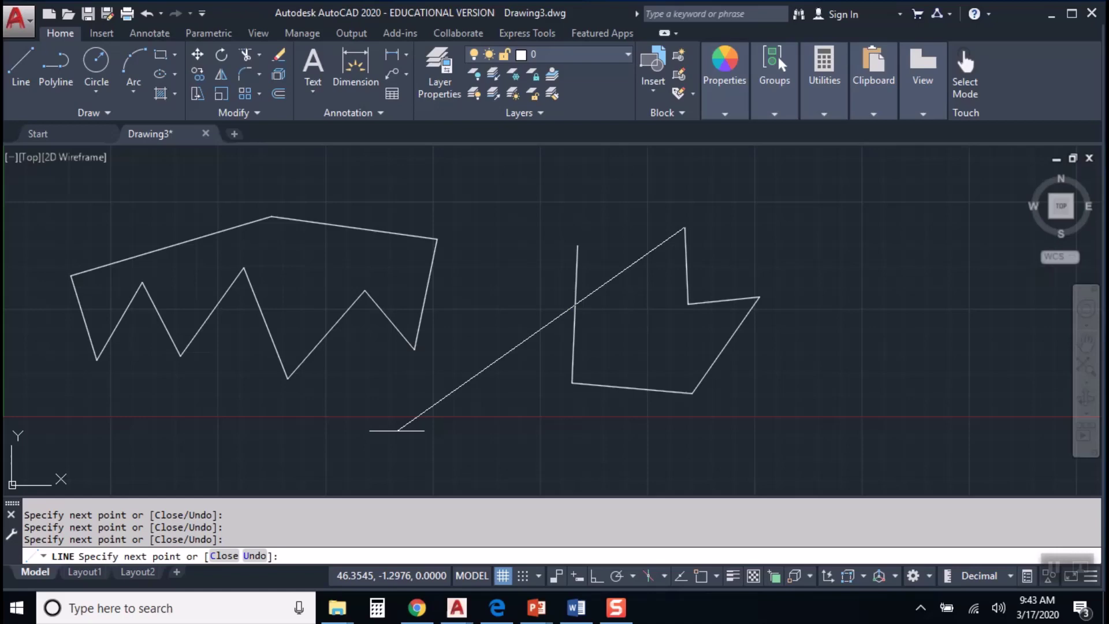
{"action": "left_click", "coordinate": [223, 556]}
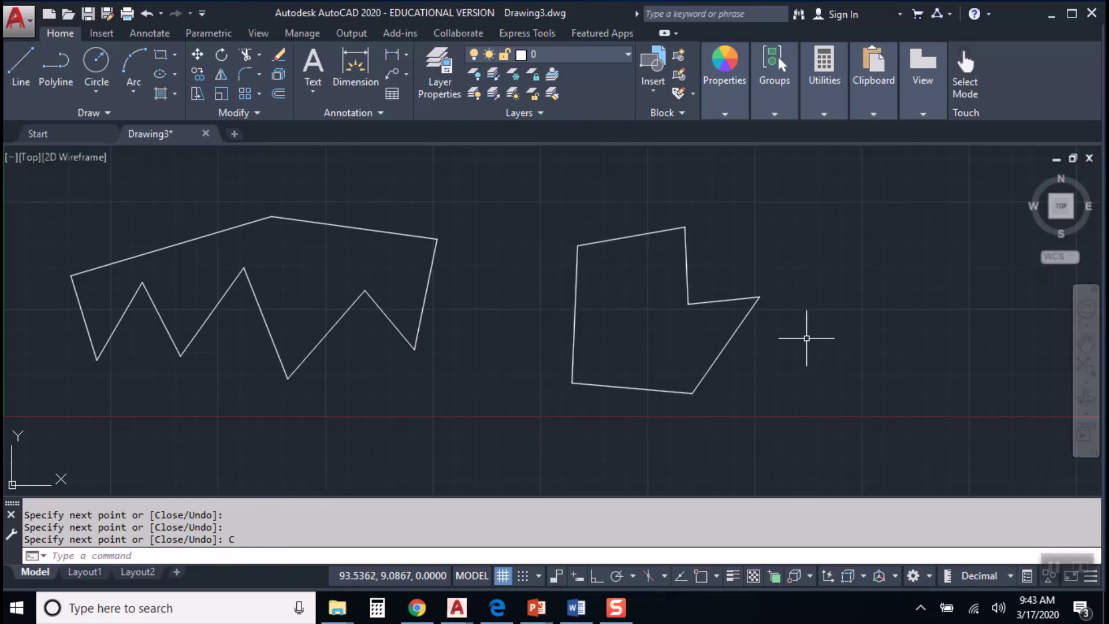
{"action": "middle_click_drag", "start_coordinate": [795, 333], "coordinate": [379, 330]}
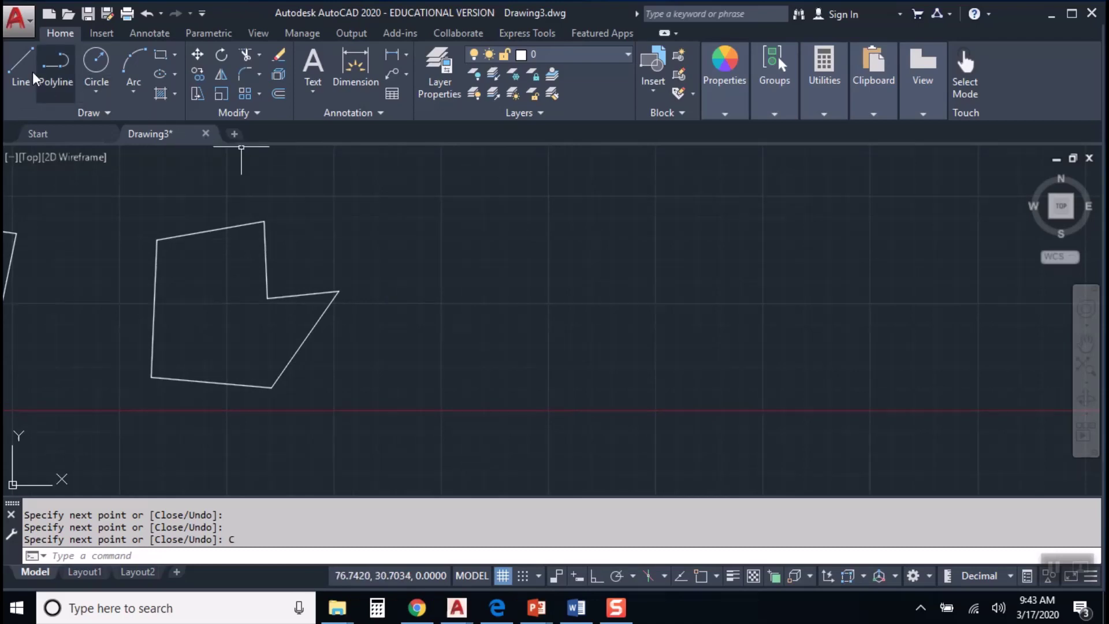
Draw a seven-point zigzag, then remove five segments with the Line Undo option
{"action": "left_click", "coordinate": [21, 66]}
{"action": "left_click", "coordinate": [433, 218]}
{"action": "left_click", "coordinate": [431, 379]}
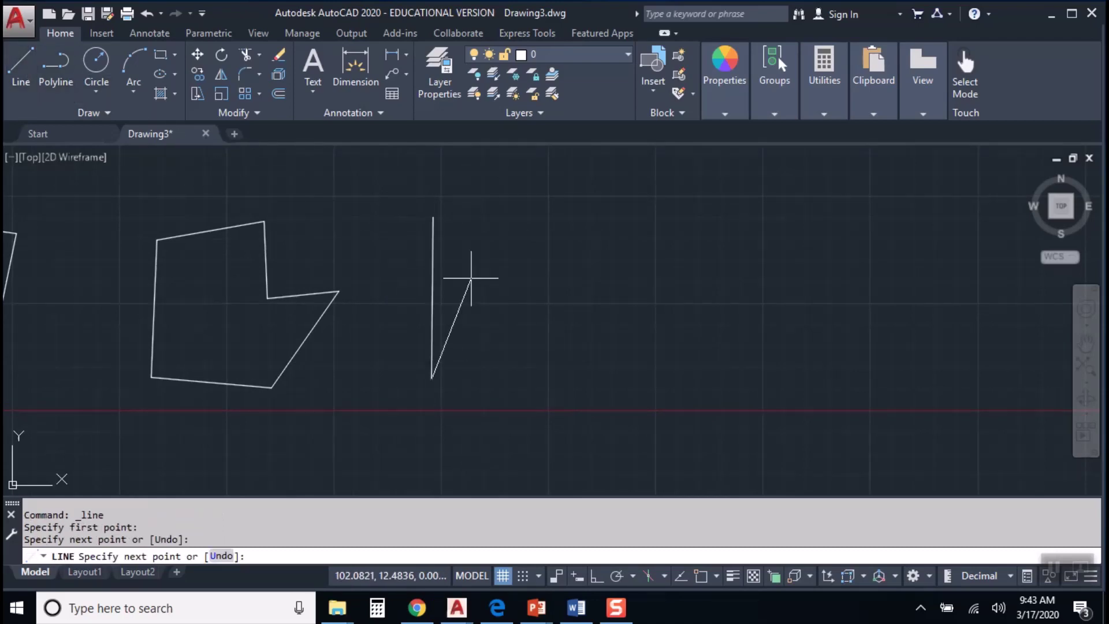
{"action": "left_click", "coordinate": [481, 261]}
{"action": "left_click", "coordinate": [506, 386]}
{"action": "left_click", "coordinate": [548, 233]}
{"action": "left_click", "coordinate": [592, 386]}
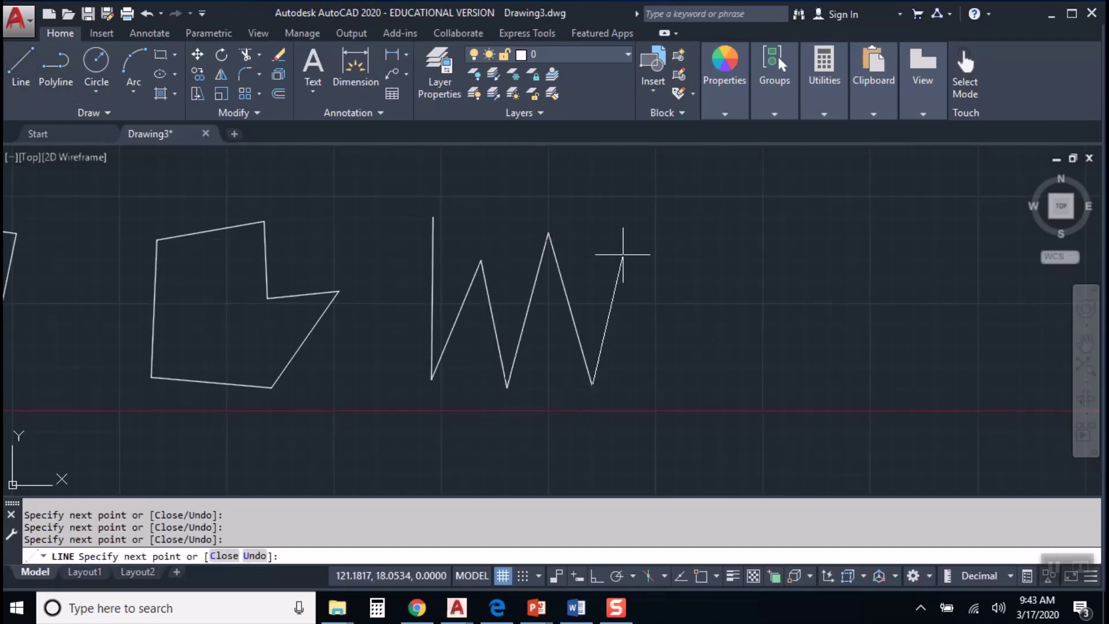
{"action": "left_click", "coordinate": [624, 253]}
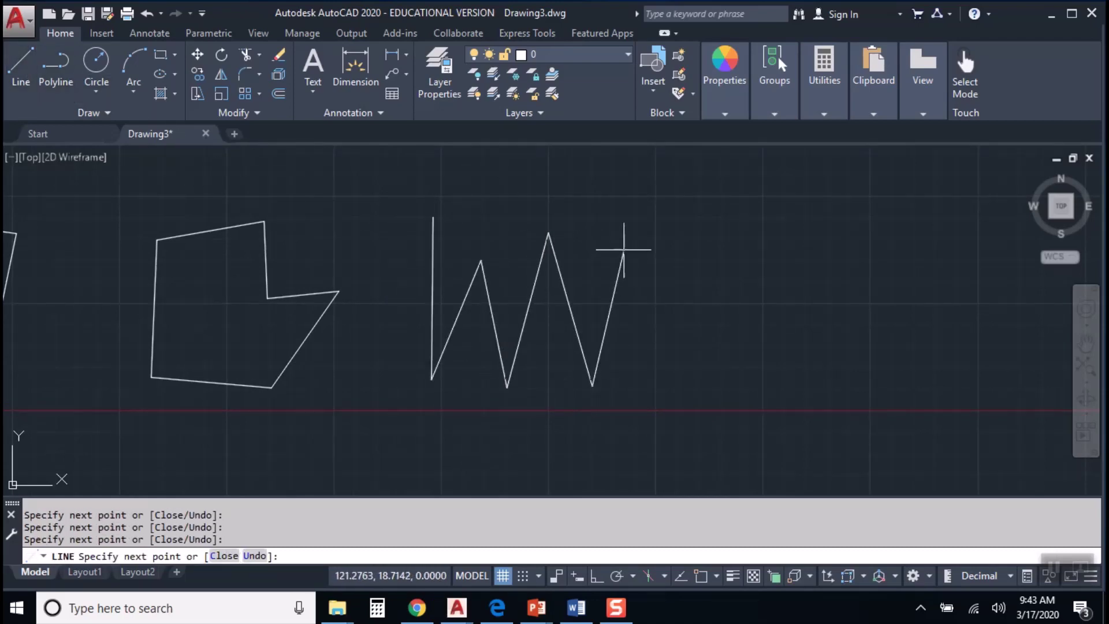
{"action": "left_click", "coordinate": [254, 556]}
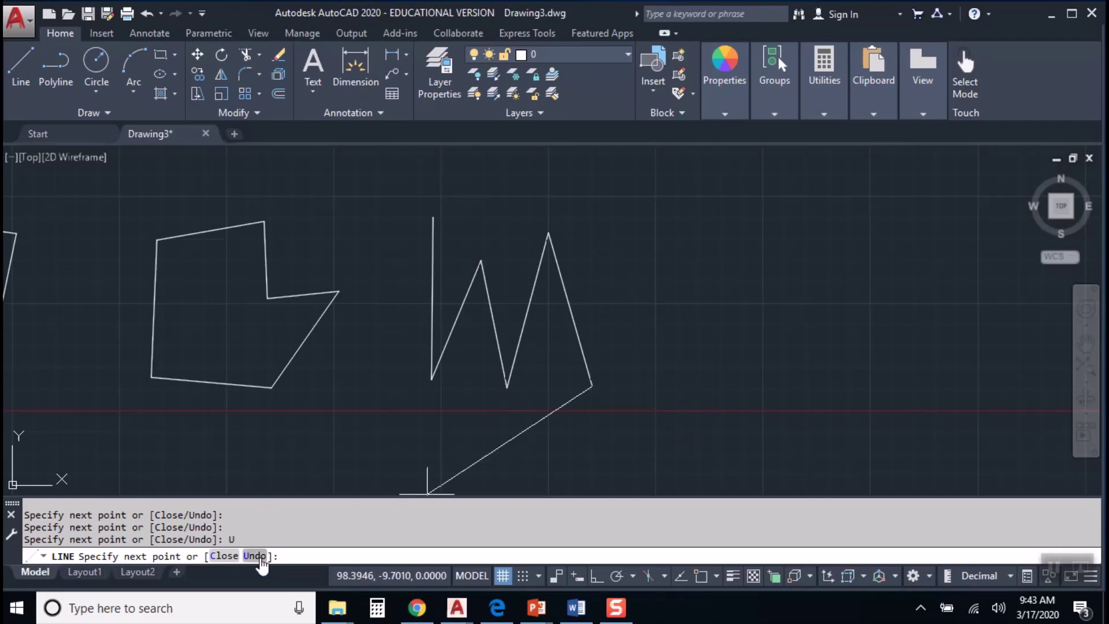
{"action": "left_click", "coordinate": [254, 555]}
{"action": "left_click", "coordinate": [255, 556]}
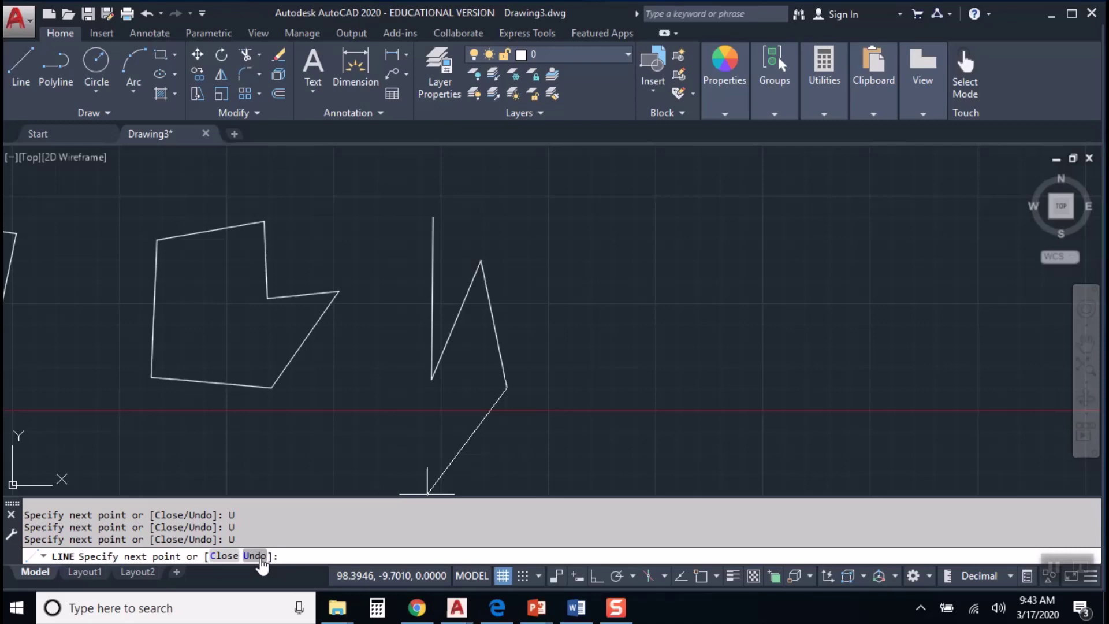
{"action": "left_click", "coordinate": [258, 556]}
{"action": "left_click", "coordinate": [258, 555]}
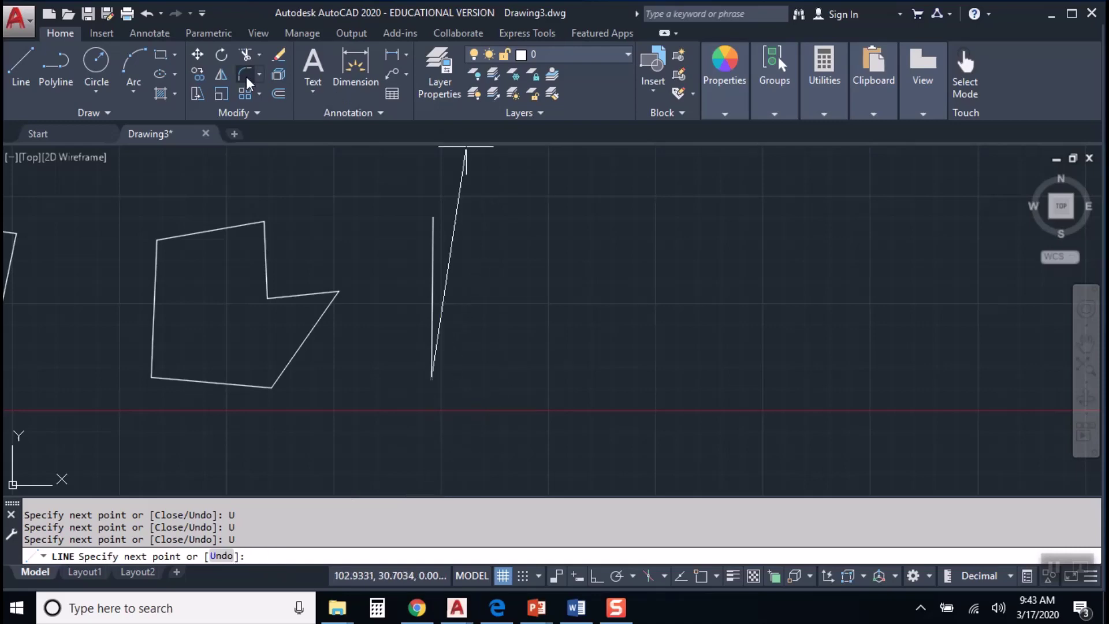
Extend the zigzag with eleven more points, then undo the whole zigzag
{"action": "left_click", "coordinate": [474, 221]}
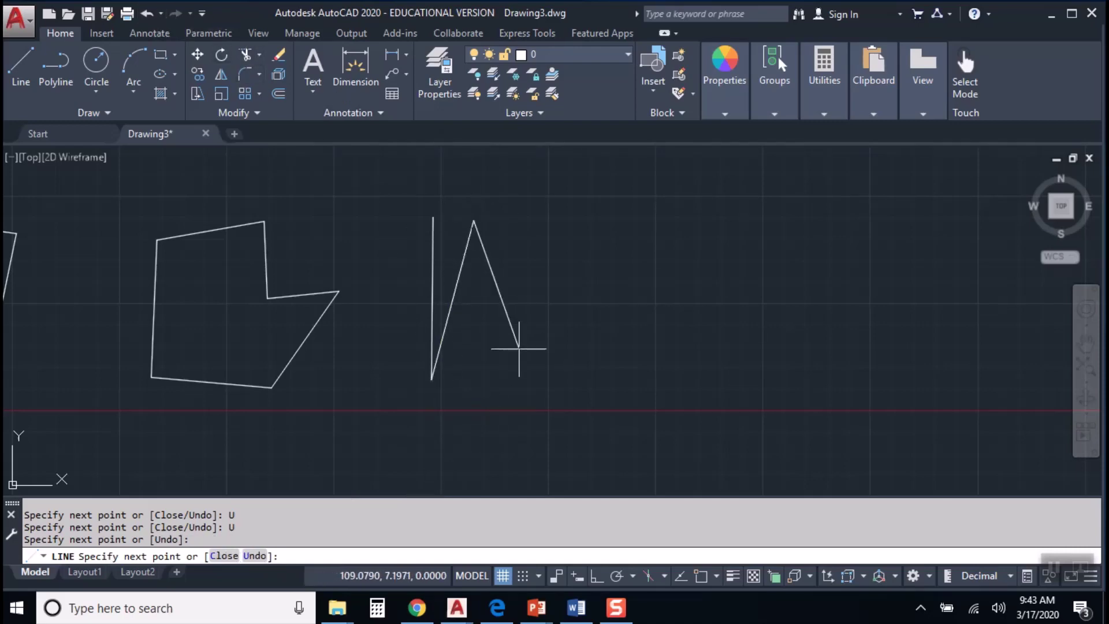
{"action": "left_click", "coordinate": [519, 349]}
{"action": "left_click", "coordinate": [545, 263]}
{"action": "left_click", "coordinate": [580, 389]}
{"action": "left_click", "coordinate": [624, 252]}
{"action": "left_click", "coordinate": [684, 403]}
{"action": "left_click", "coordinate": [728, 267]}
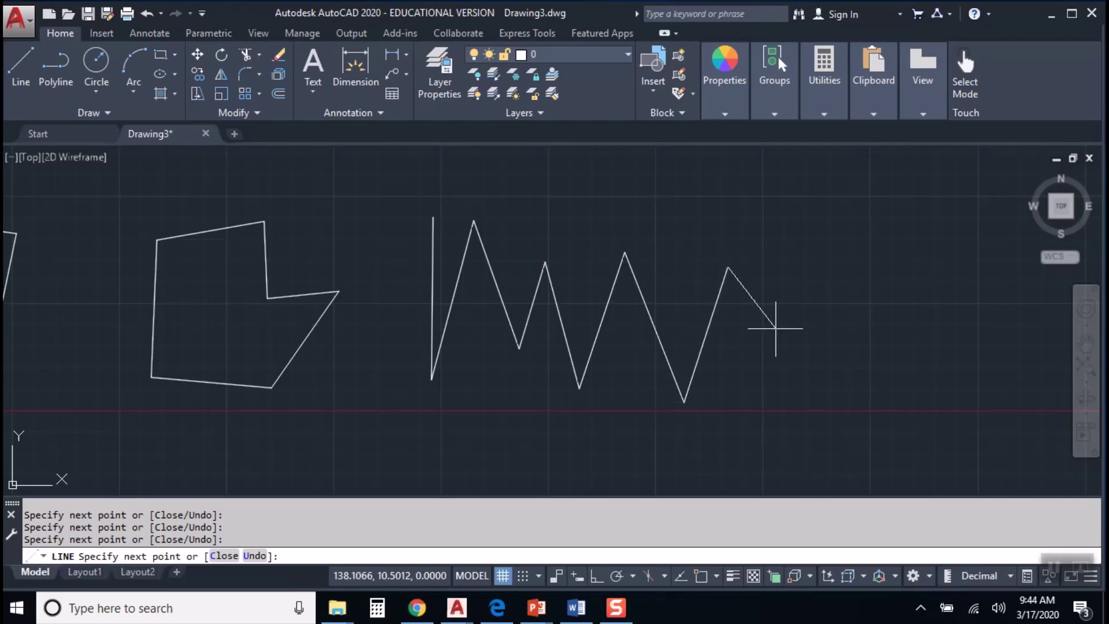
{"action": "left_click", "coordinate": [794, 348]}
{"action": "left_click", "coordinate": [841, 264]}
{"action": "left_click", "coordinate": [869, 343]}
{"action": "left_click", "coordinate": [896, 264]}
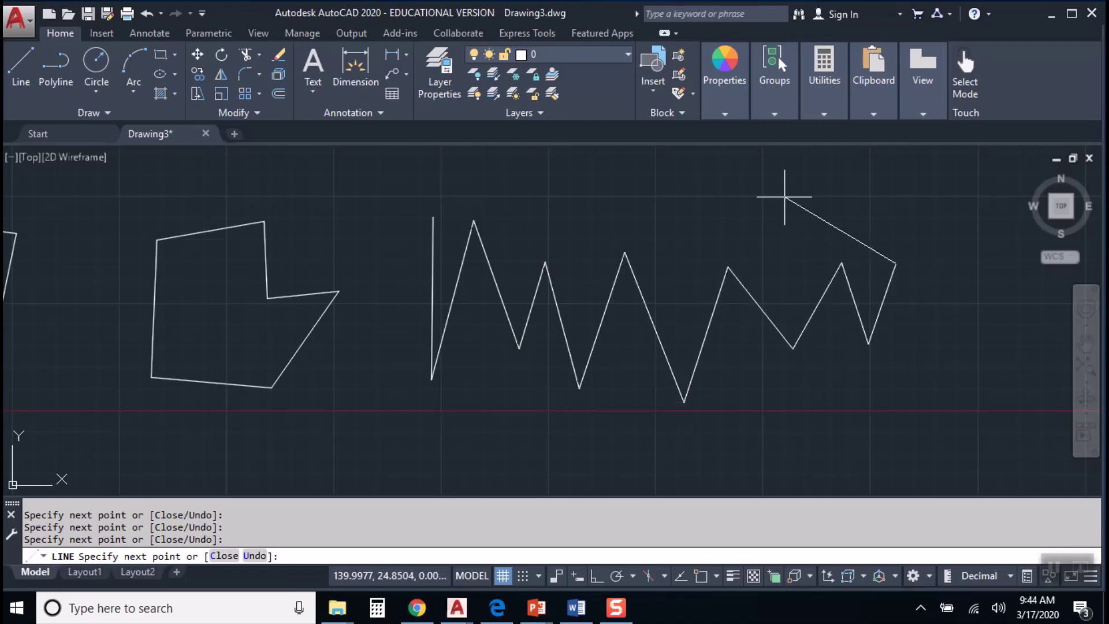
{"action": "left_click", "coordinate": [149, 12]}
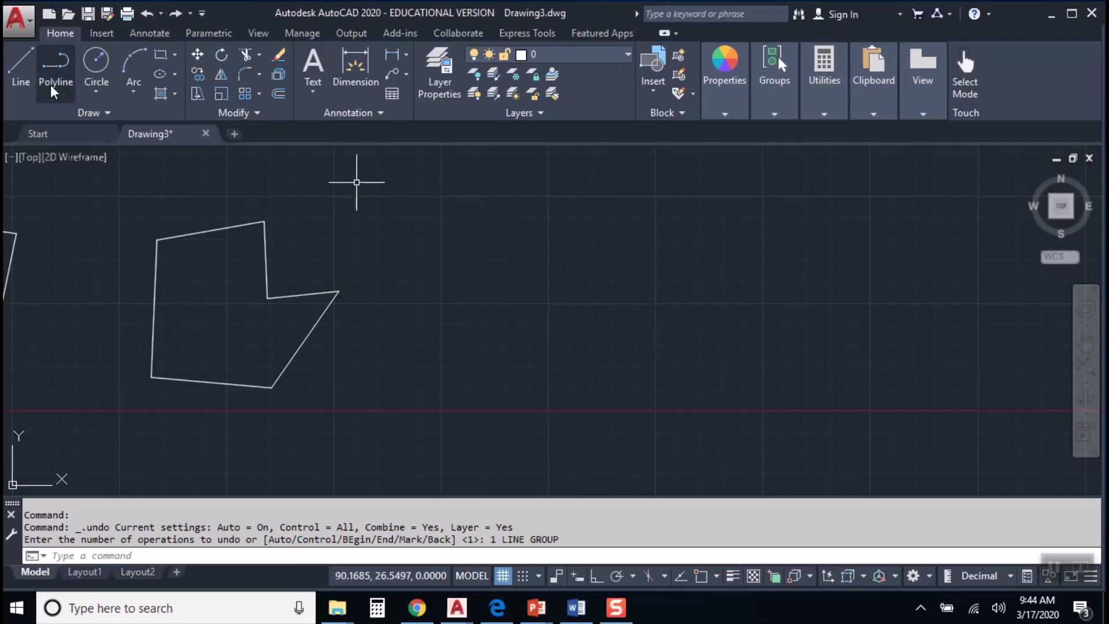
Start a new seven-point zigzag with the Line tool
{"action": "left_click", "coordinate": [22, 64]}
{"action": "left_click", "coordinate": [458, 240]}
{"action": "left_click", "coordinate": [452, 385]}
{"action": "left_click", "coordinate": [541, 279]}
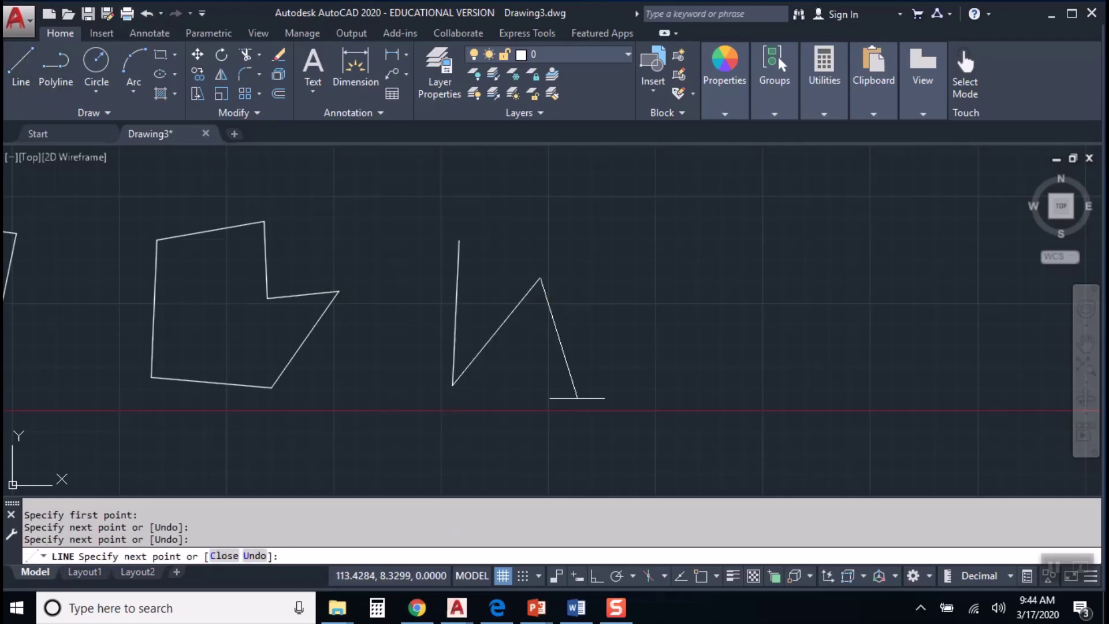
{"action": "left_click", "coordinate": [586, 423]}
{"action": "left_click", "coordinate": [659, 283]}
{"action": "left_click", "coordinate": [719, 411]}
{"action": "left_click", "coordinate": [747, 291]}
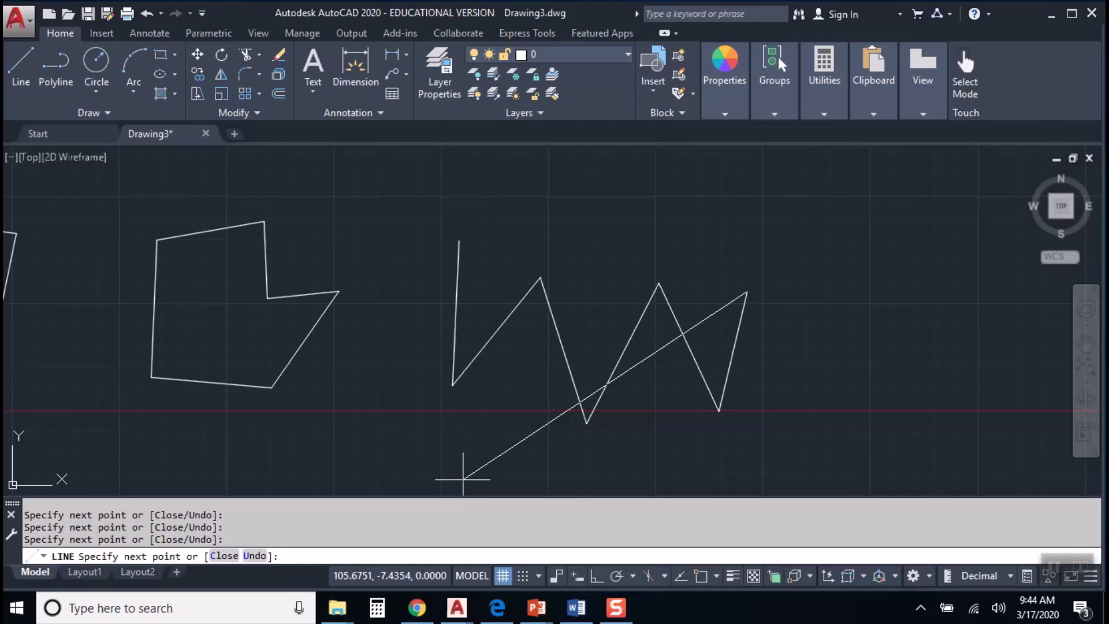
Remove four segments with Undo and close the remaining lines into a triangle
{"action": "left_click", "coordinate": [257, 555]}
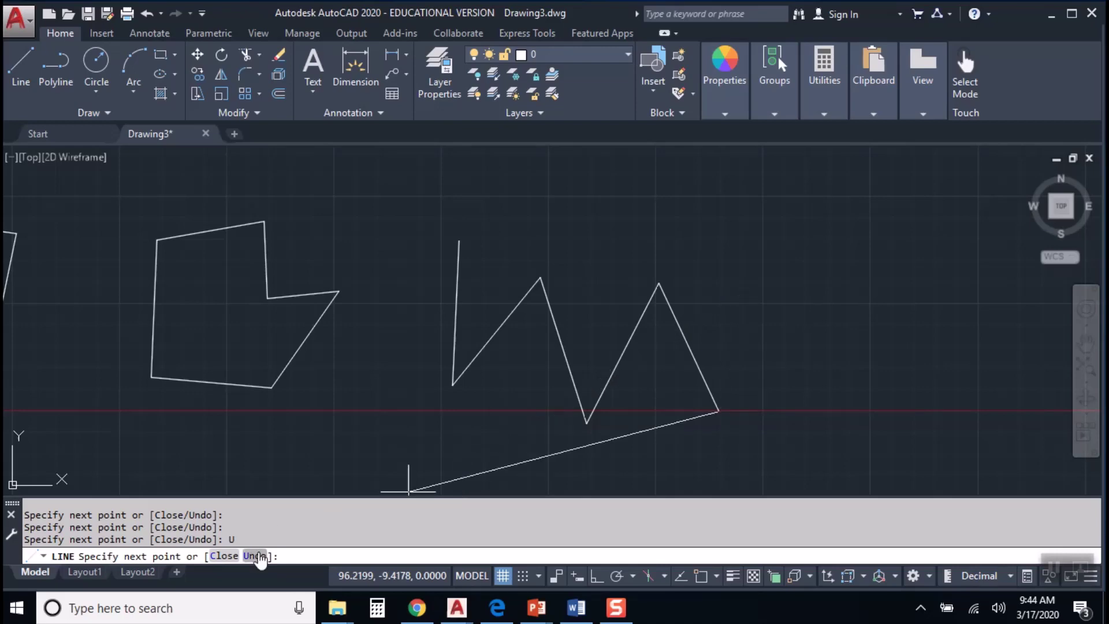
{"action": "left_click", "coordinate": [257, 556]}
{"action": "left_click", "coordinate": [257, 556]}
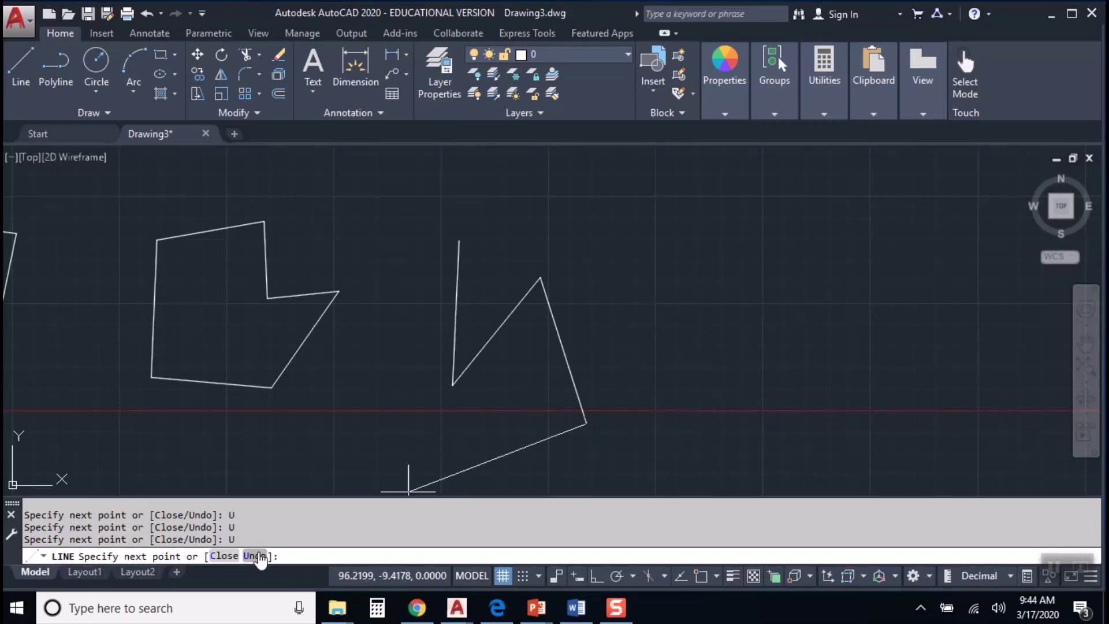
{"action": "left_click", "coordinate": [257, 556]}
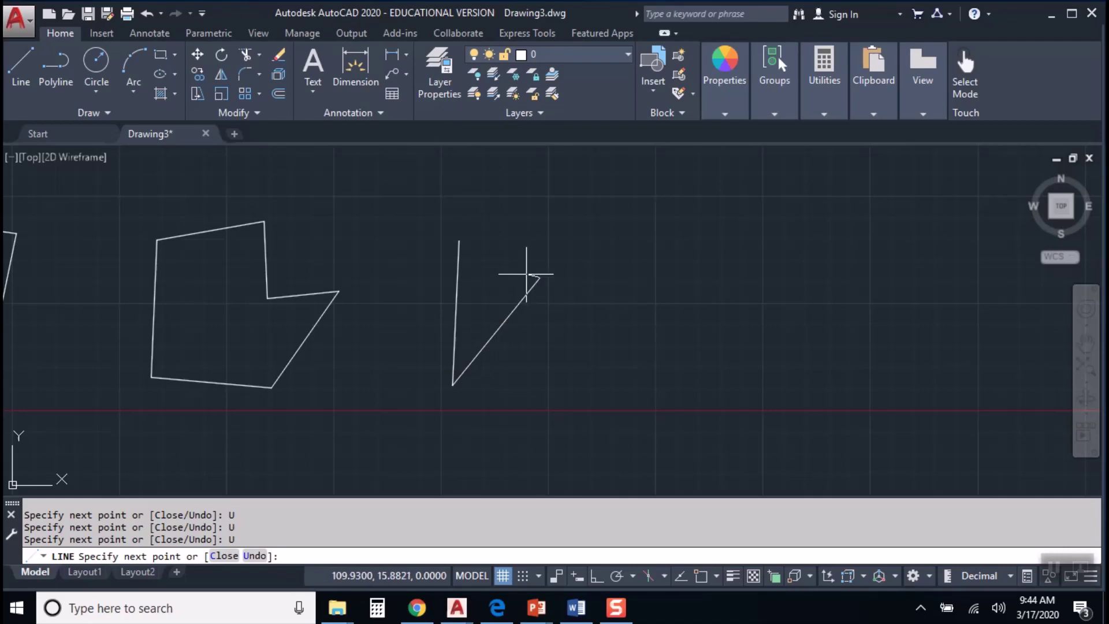
{"action": "left_click", "coordinate": [221, 556]}
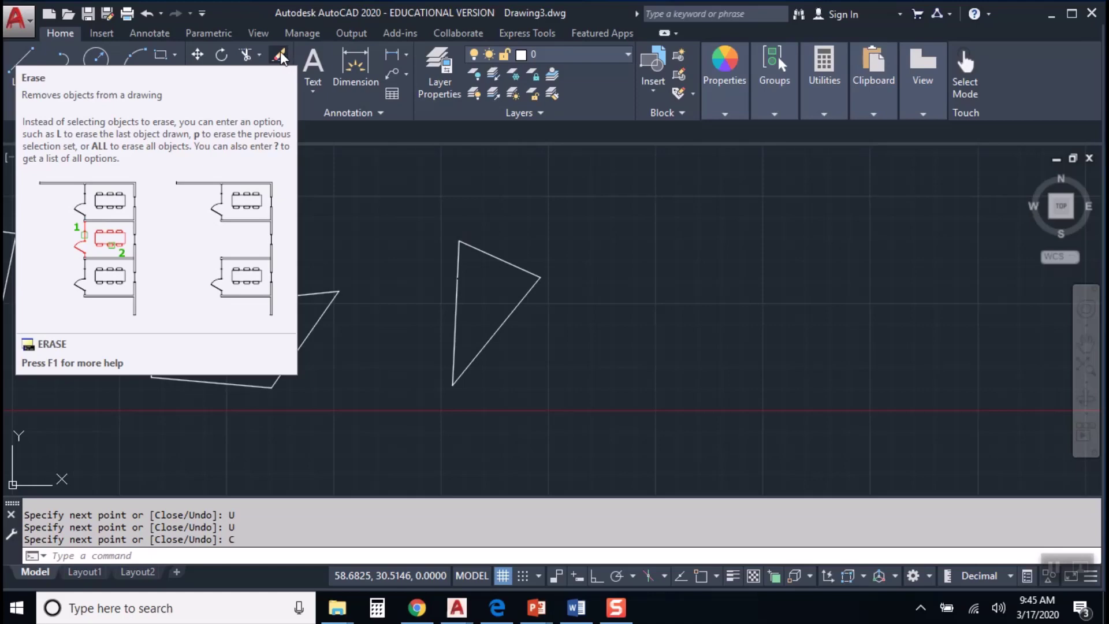
Open the ERASE (Command) help page with F1 and scroll through it
{"action": "key", "text": "F1"}
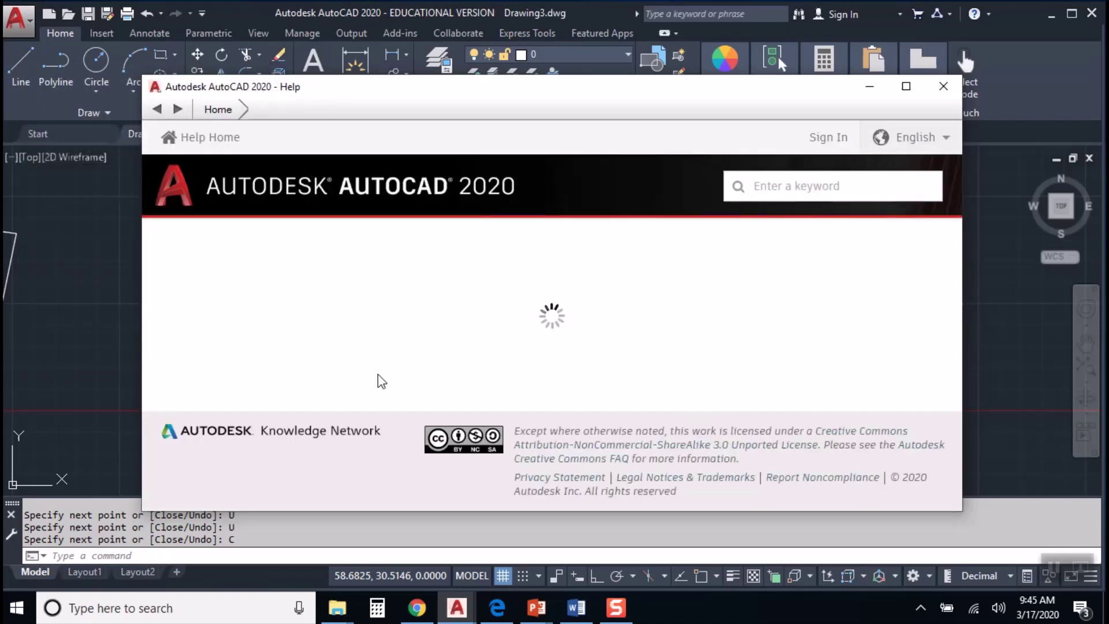
{"action": "scroll", "coordinate": [353, 335], "scroll_direction": "down", "scroll_amount": 15}
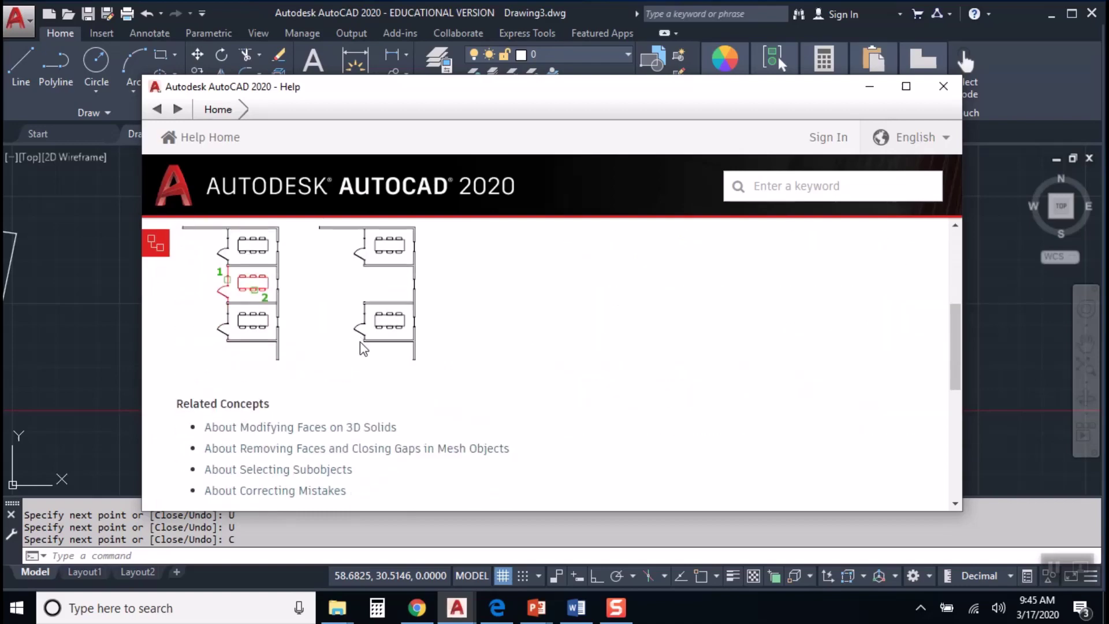
{"action": "scroll", "coordinate": [374, 364], "scroll_direction": "up", "scroll_amount": 15}
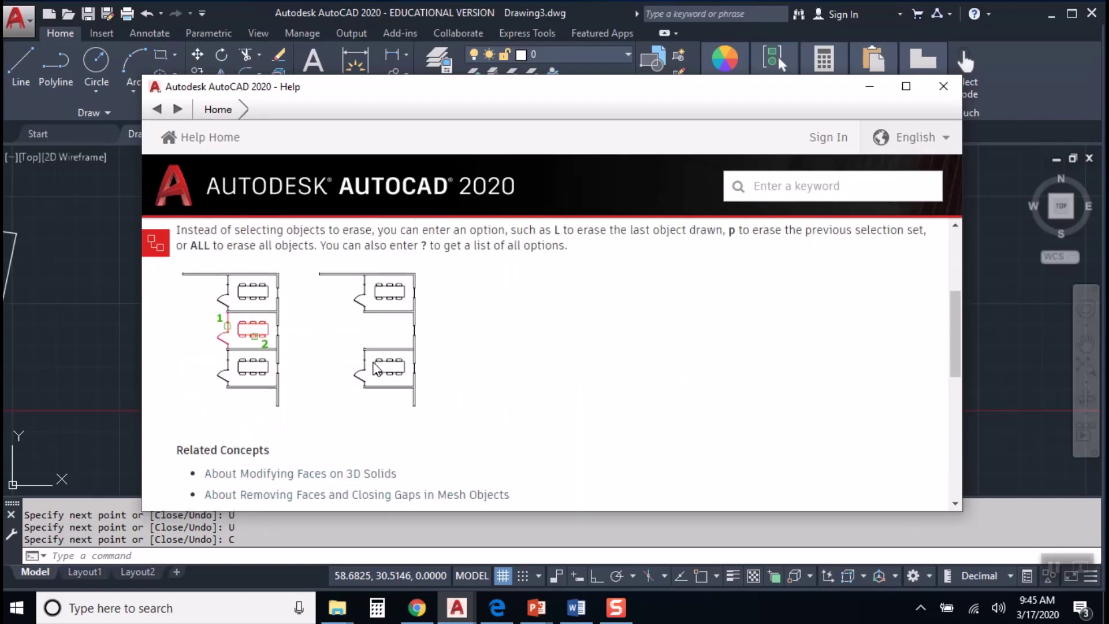